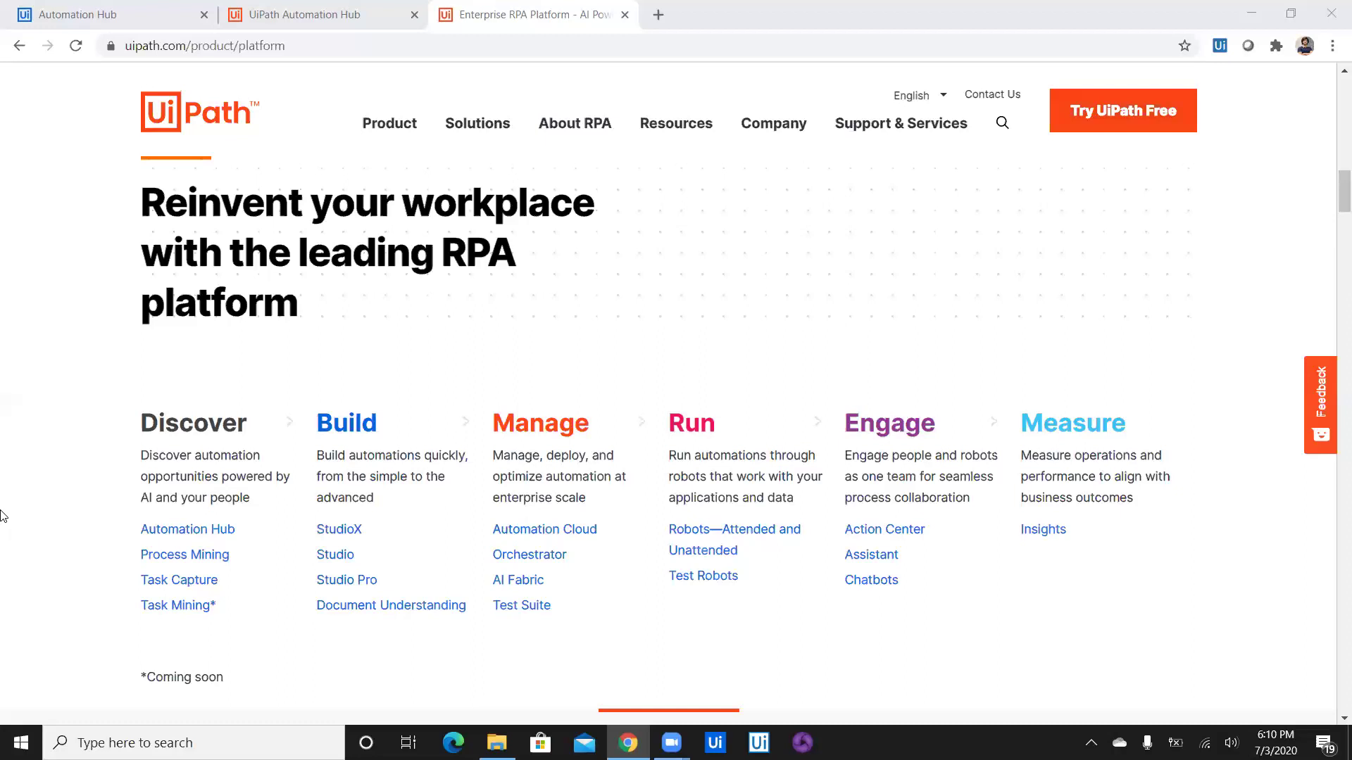
Step: Adjust the screen brightness and system volume before starting
key("XF86MonBrightnessDown")
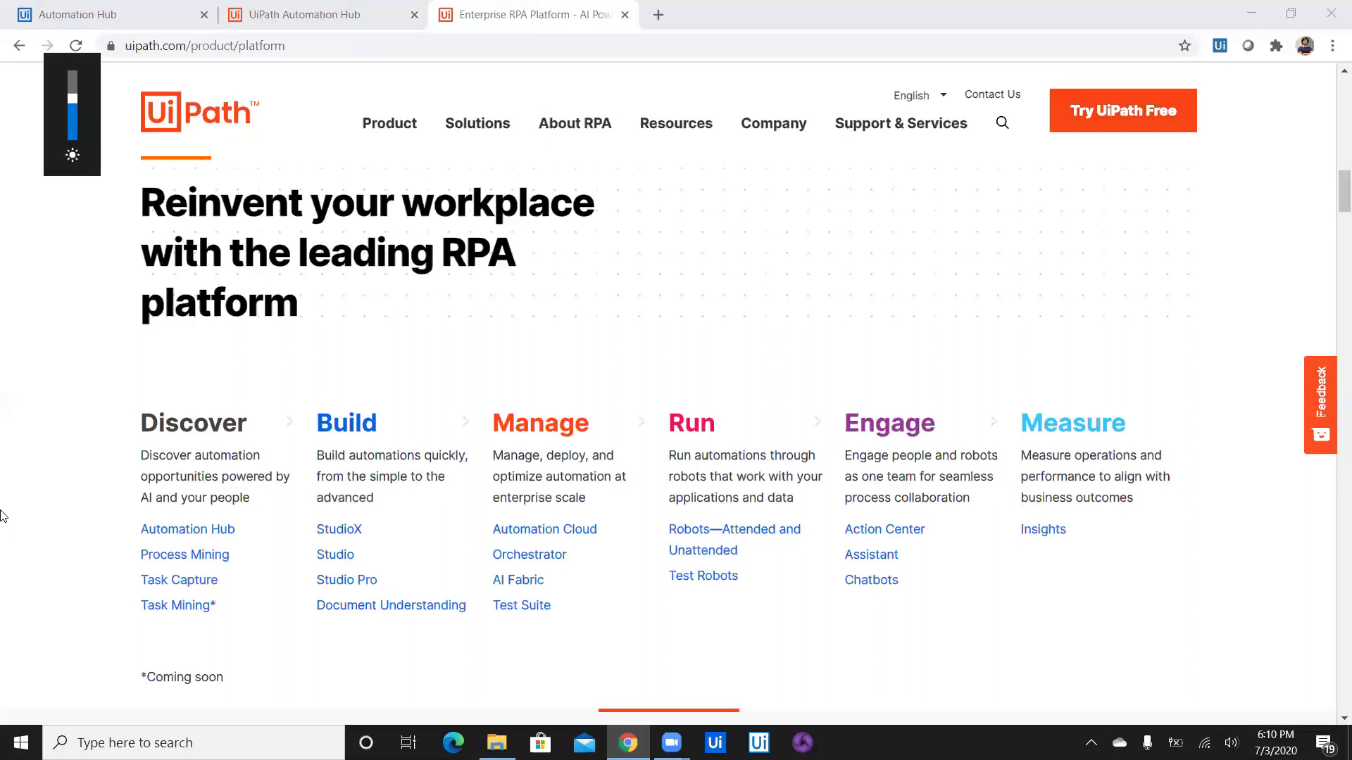
key("XF86MonBrightnessDown")
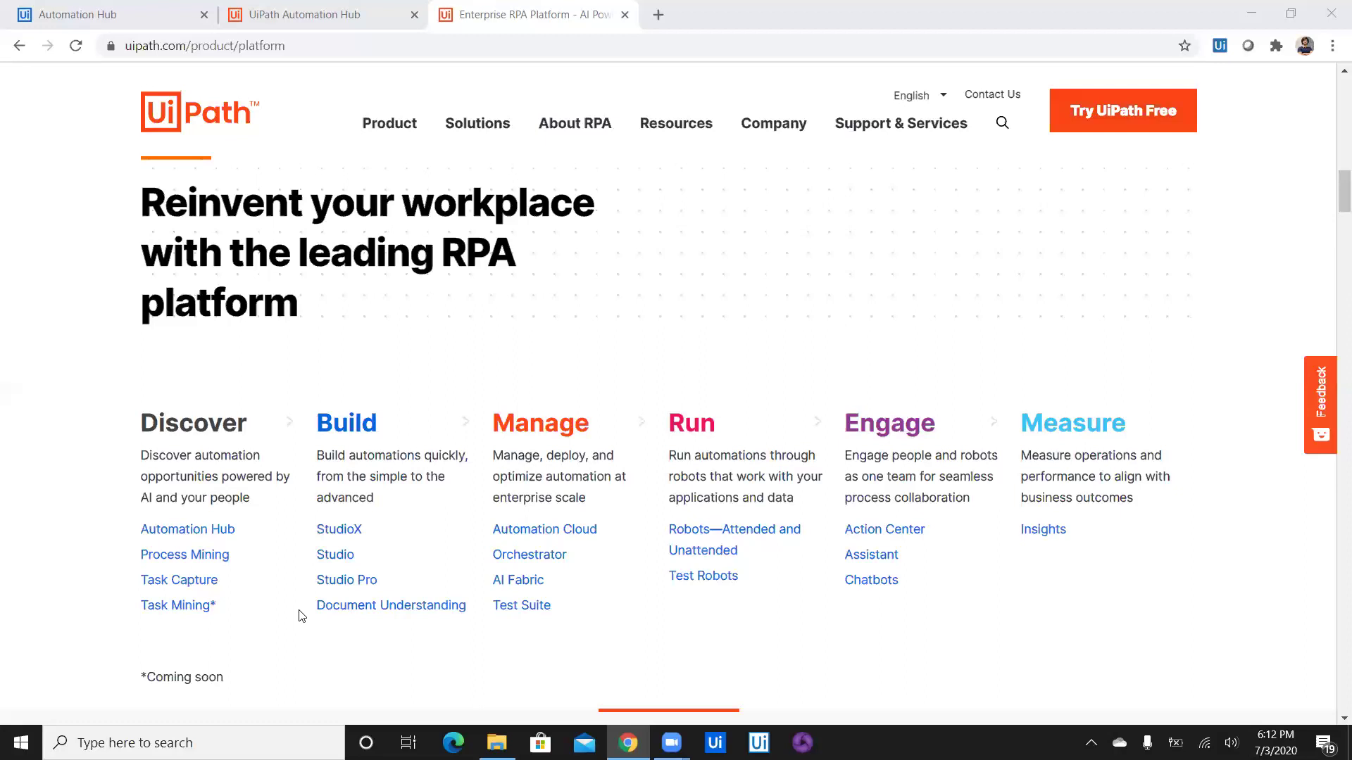
key("XF86AudioLowerVolume")
key("XF86AudioLowerVolume")
key("XF86AudioRaiseVolume")
key("XF86AudioRaiseVolume")
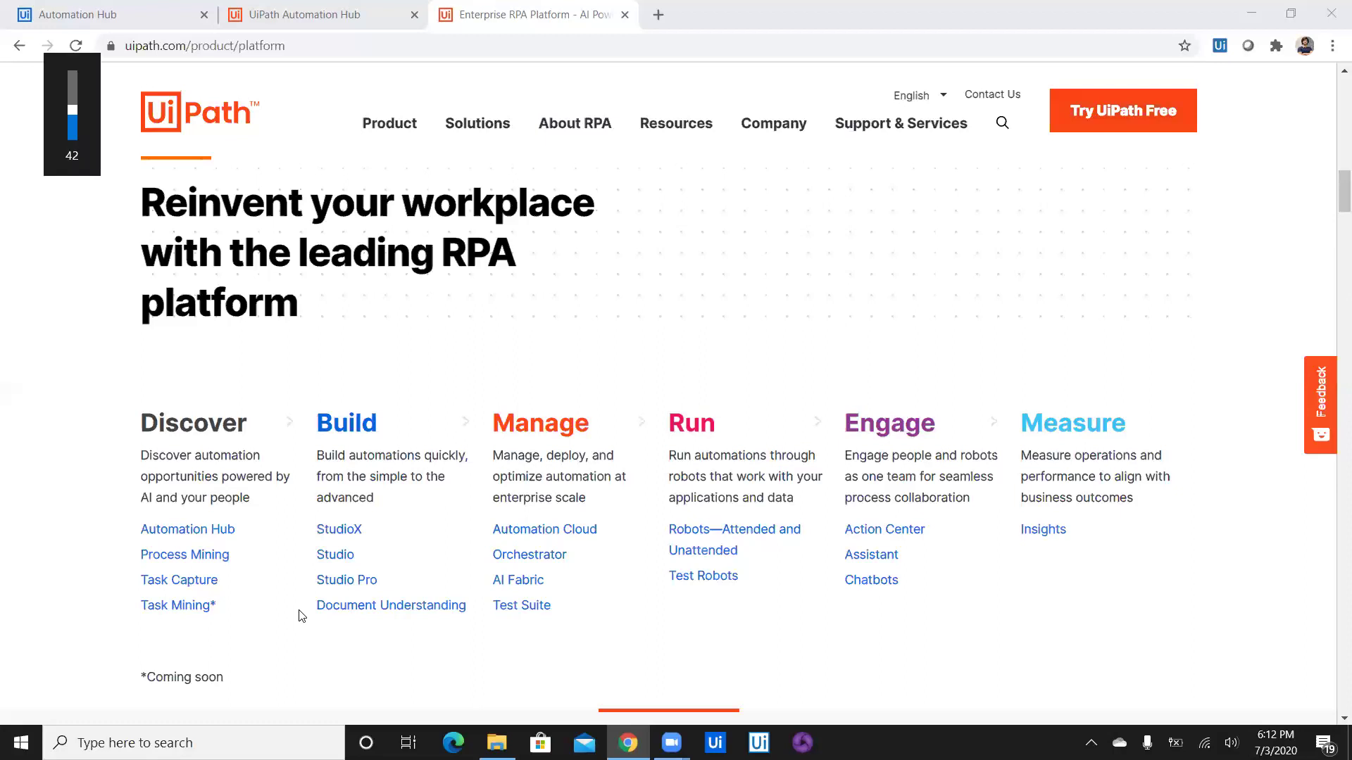
key("XF86AudioRaiseVolume")
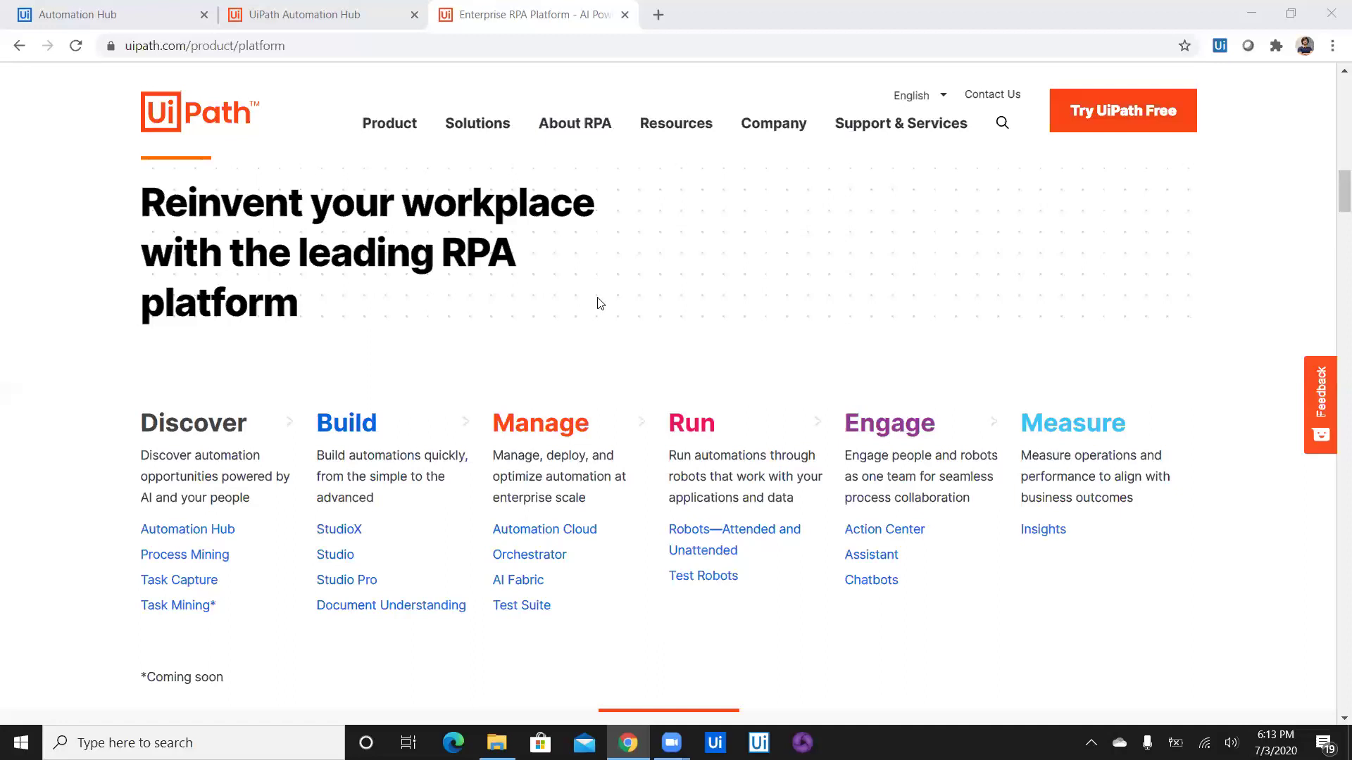
Step: Return to Automation Hub home with the Academy popup dismissed and show the Submit Idea choices
left_click(336, 13)
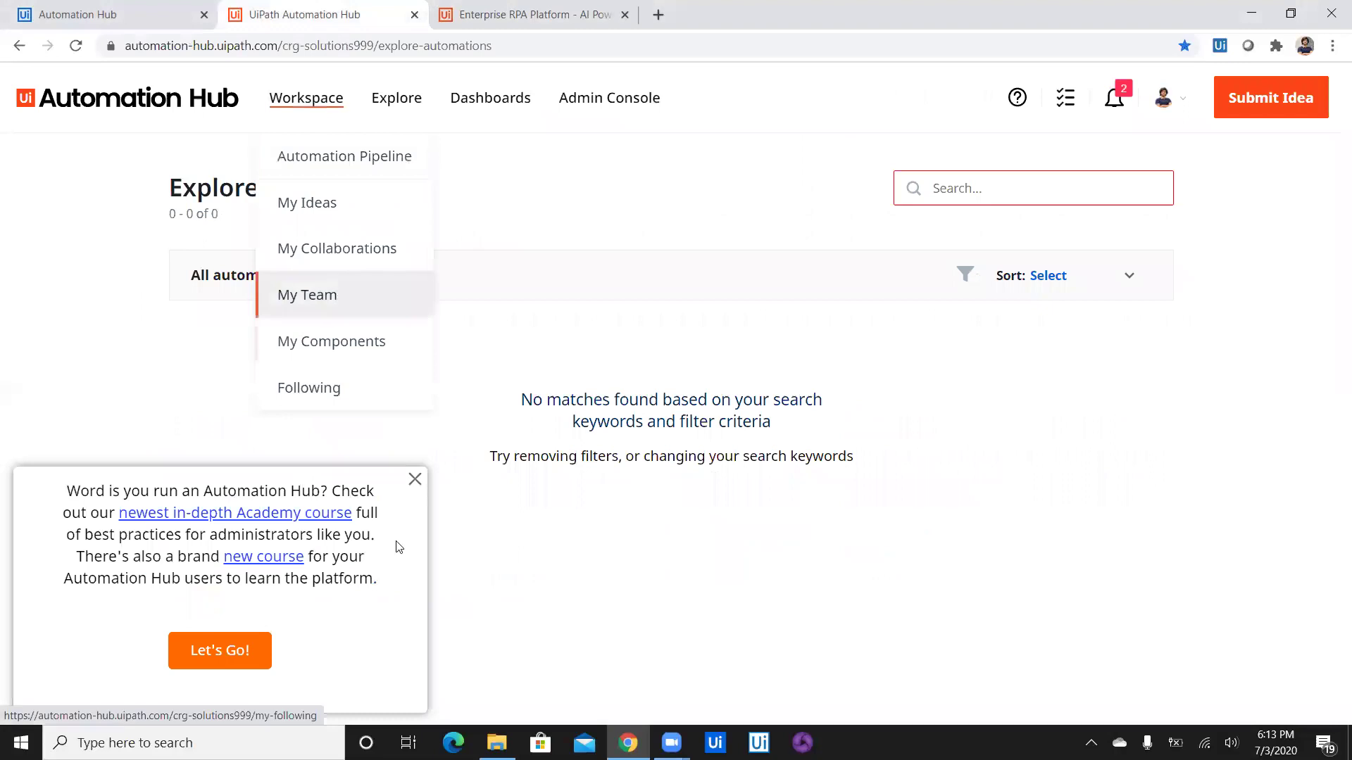
left_click(415, 479)
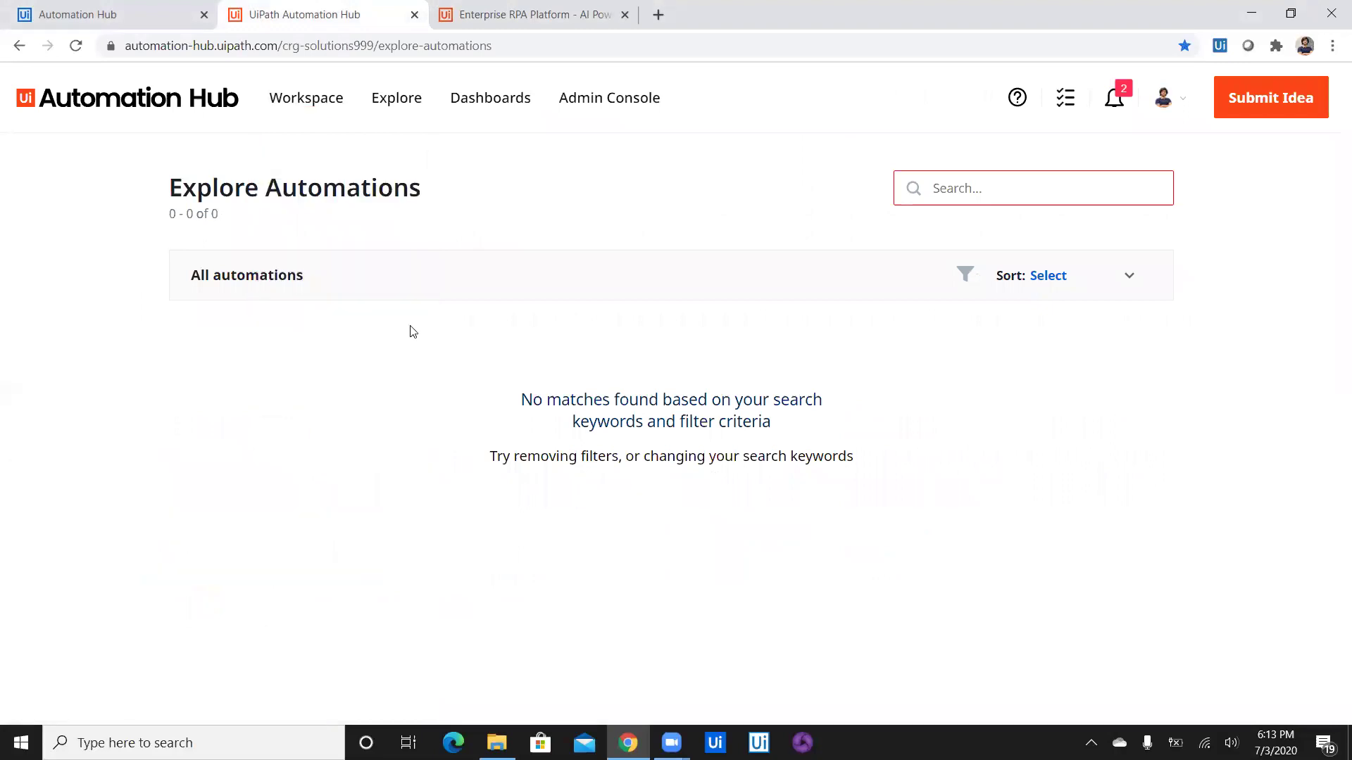
left_click(115, 114)
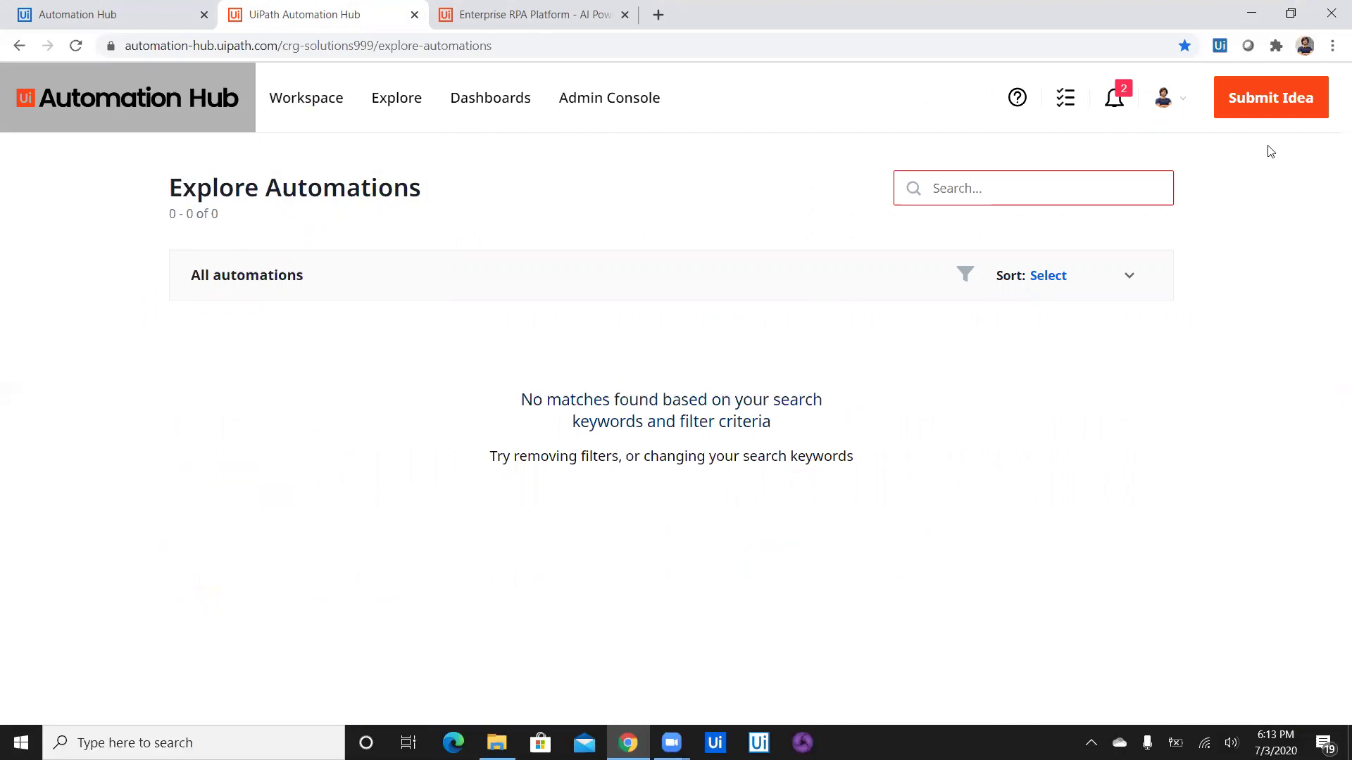
left_click(1264, 105)
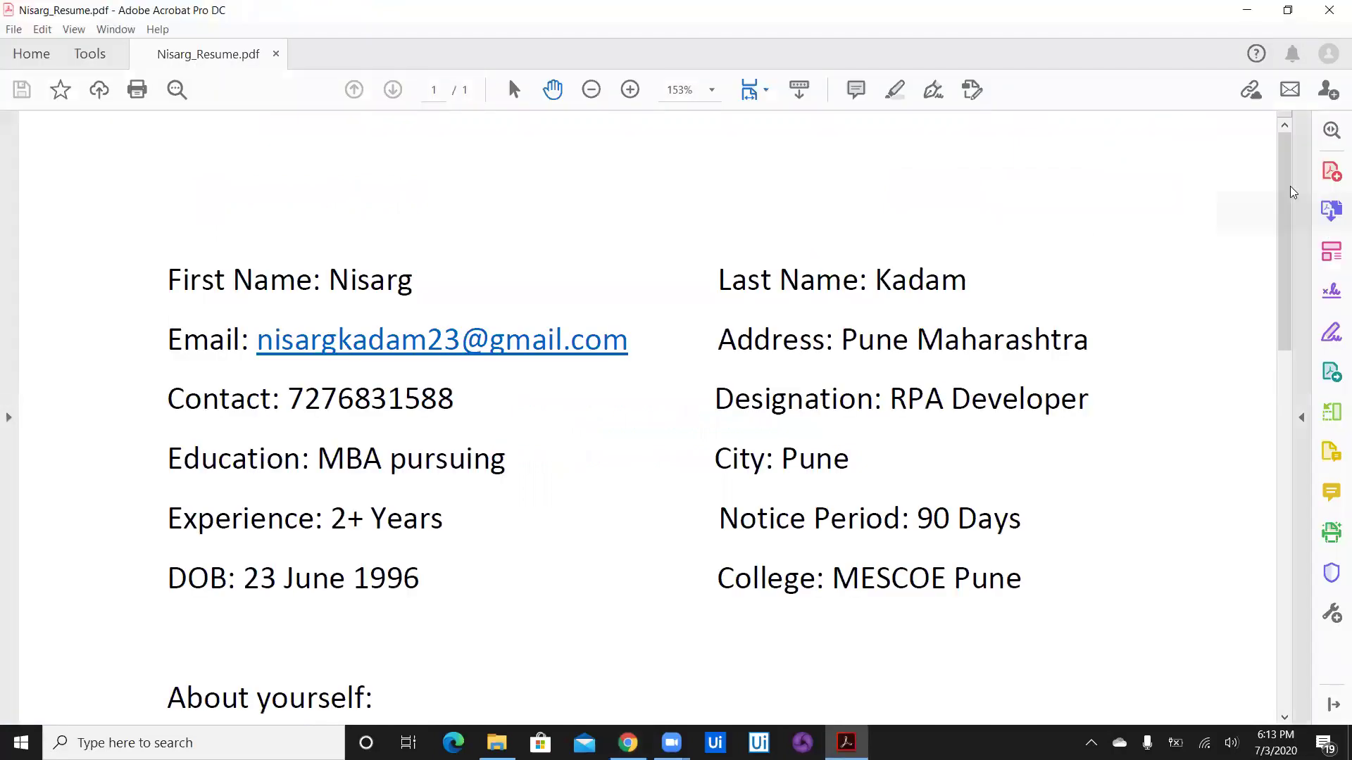
mouse_move(1288, 189)
left_mouse_down()
mouse_move(1290, 289)
mouse_move(1288, 188)
left_mouse_up()
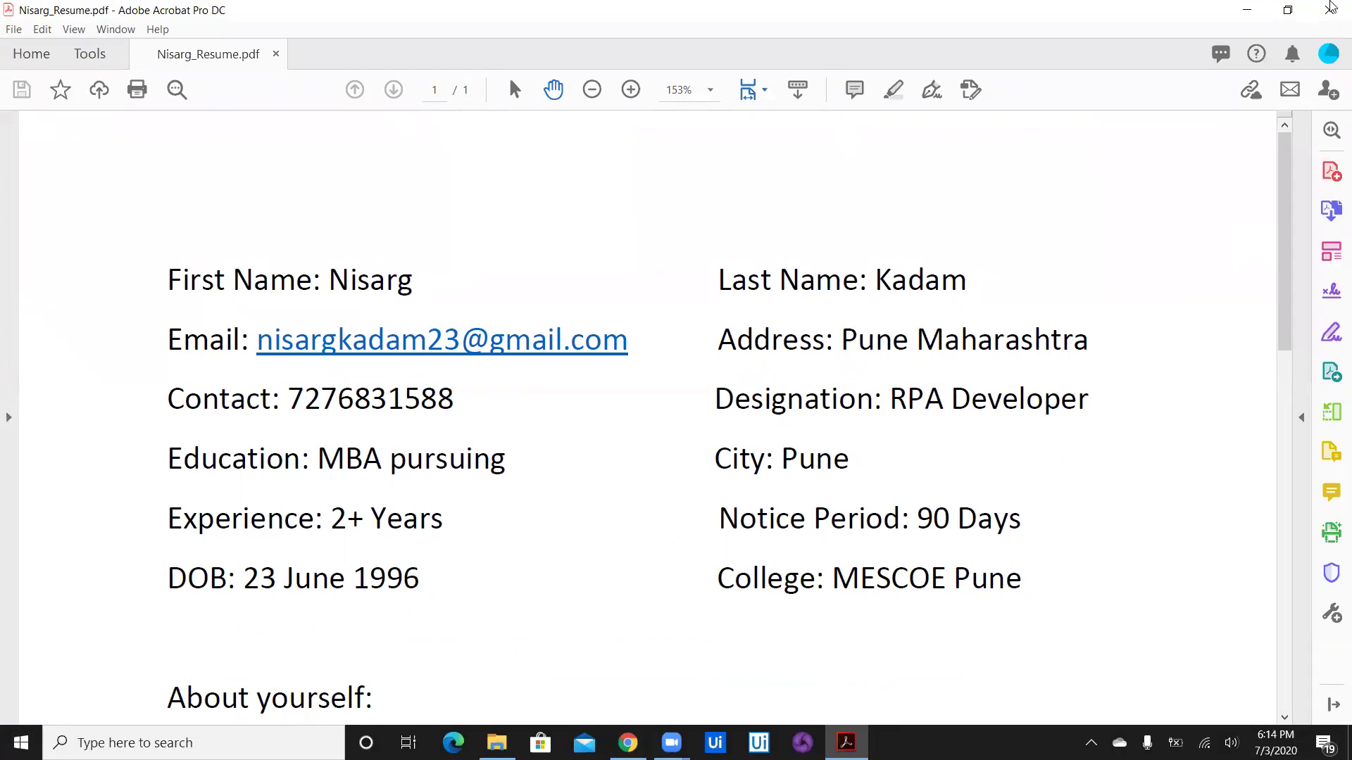
Step: Minimize the resume in Acrobat and bring the Automation Hub browser back to the front
left_click(1247, 10)
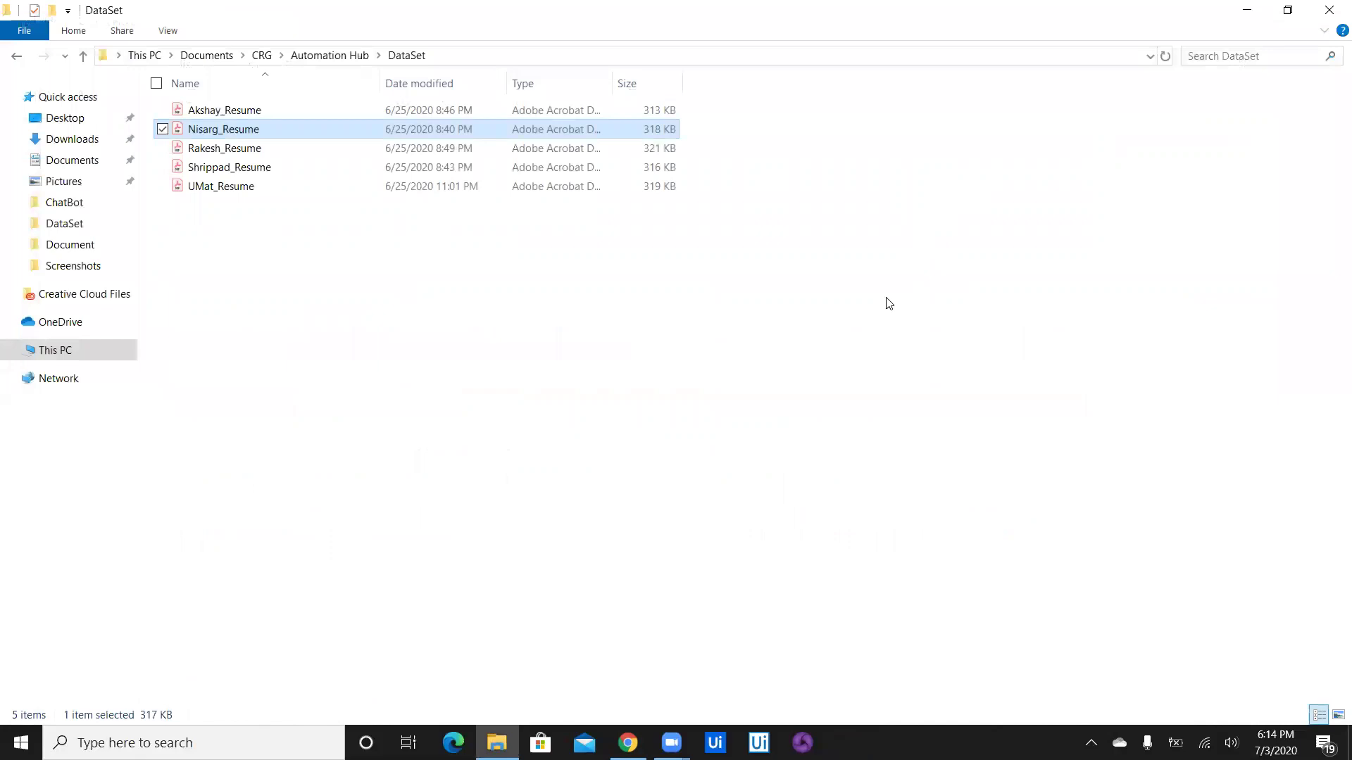
left_click(687, 243)
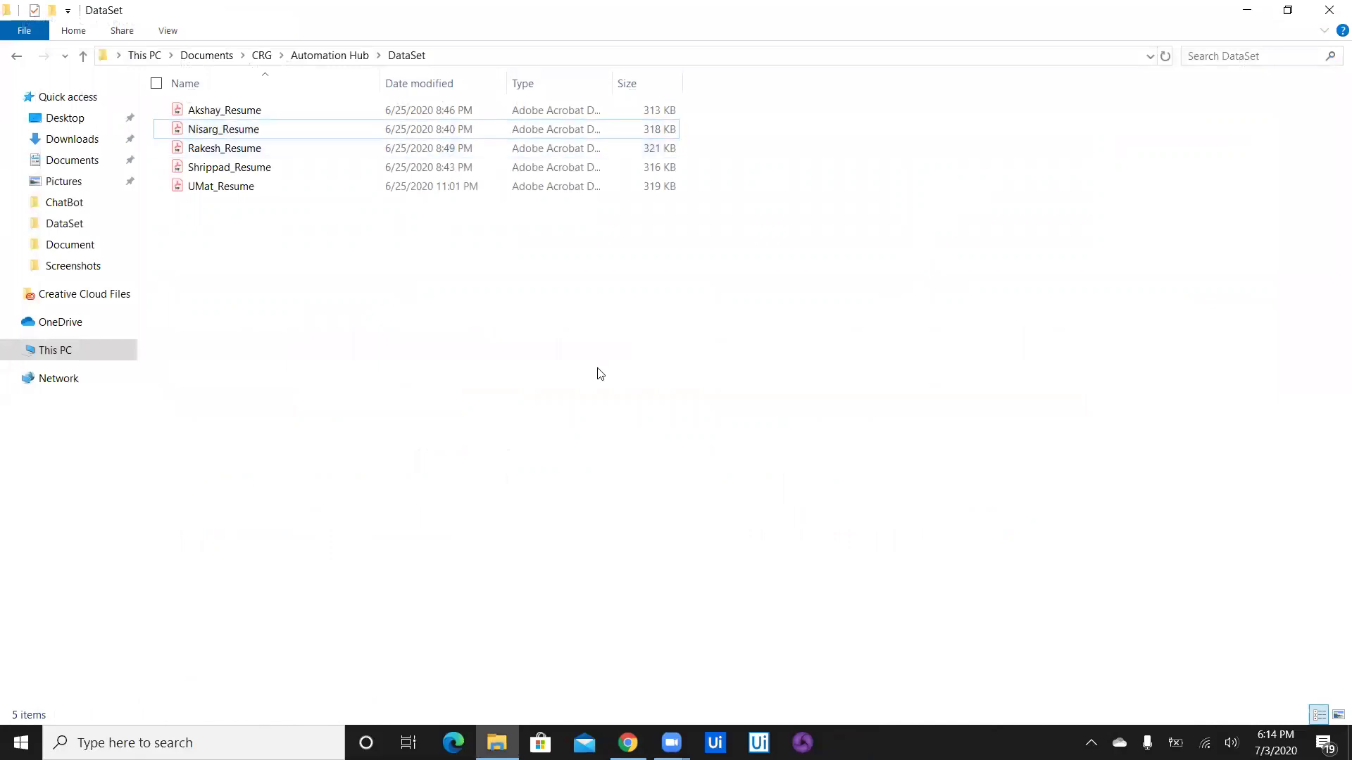
left_click(627, 742)
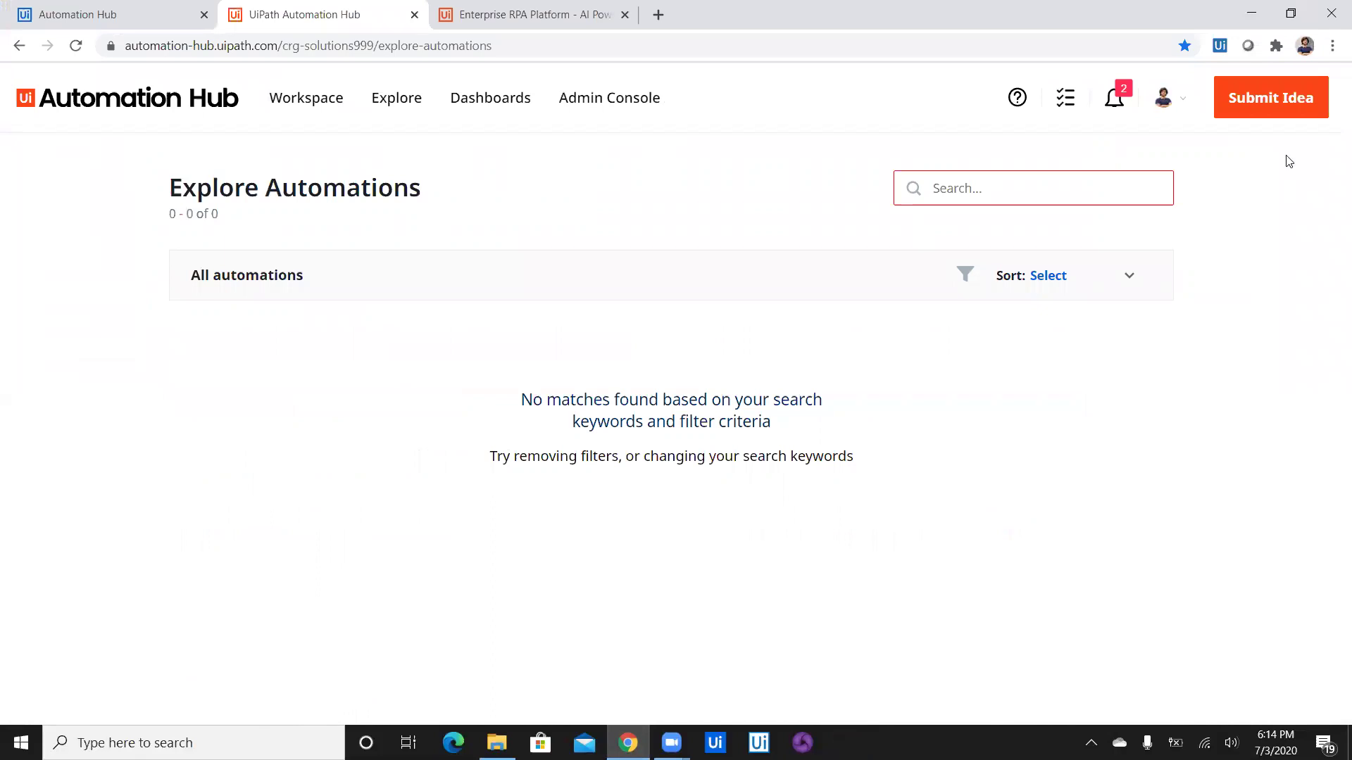
Step: Start an employee-driven idea submission and begin the questionnaire
left_click(1279, 97)
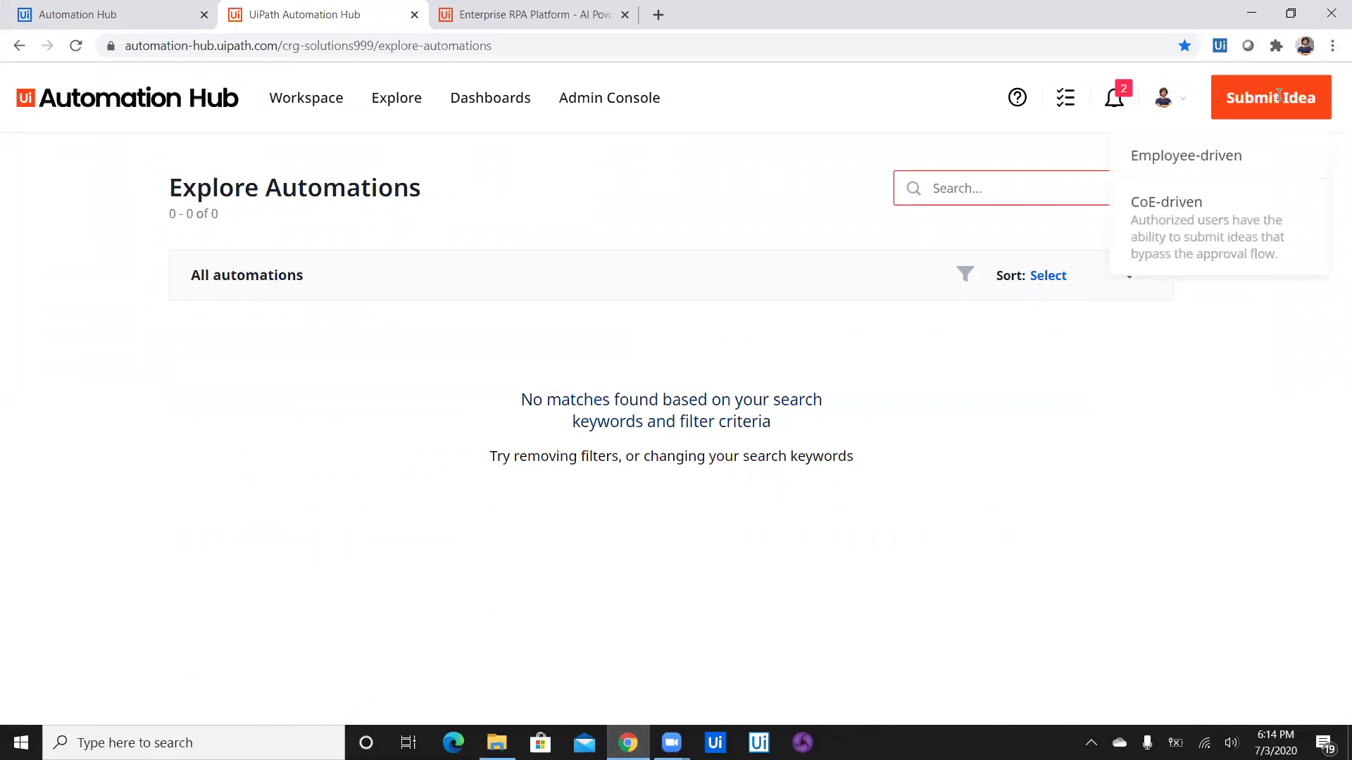
left_click(1214, 166)
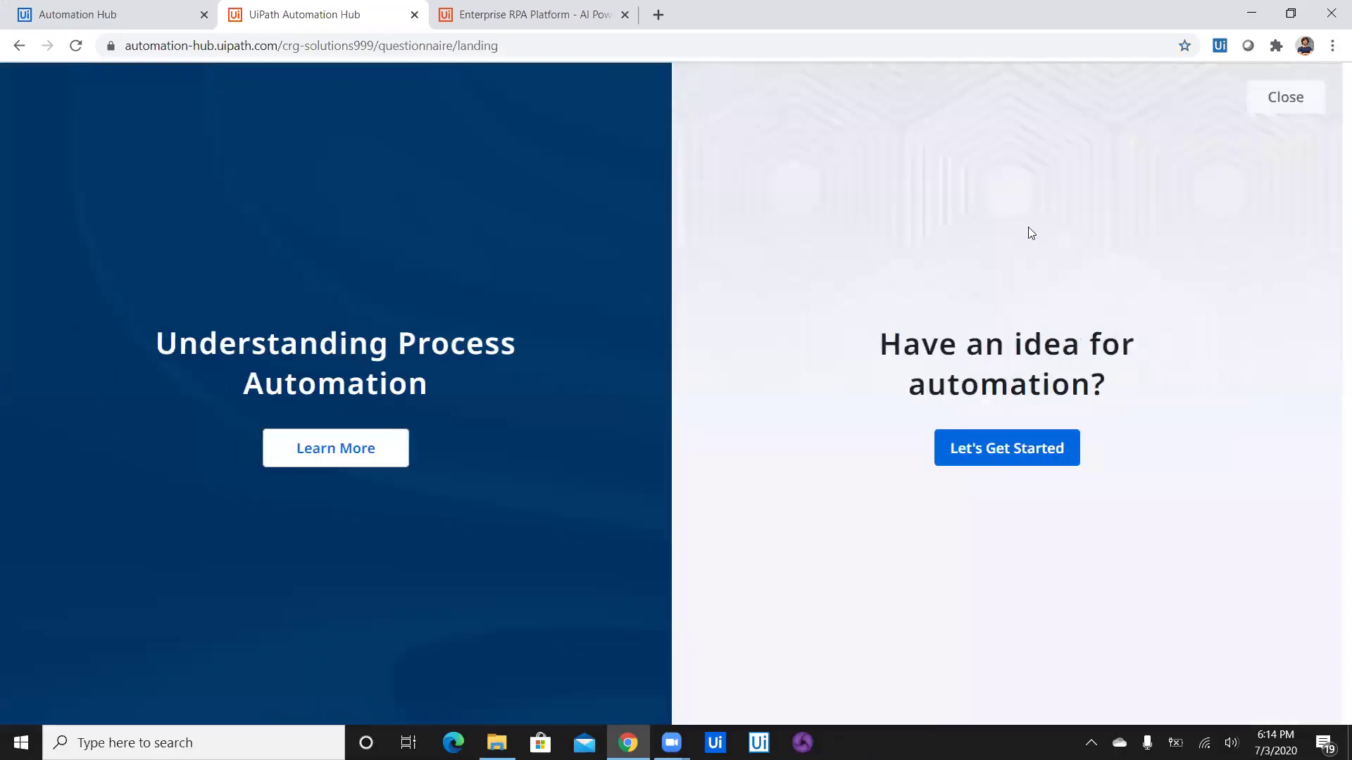
left_click(1006, 457)
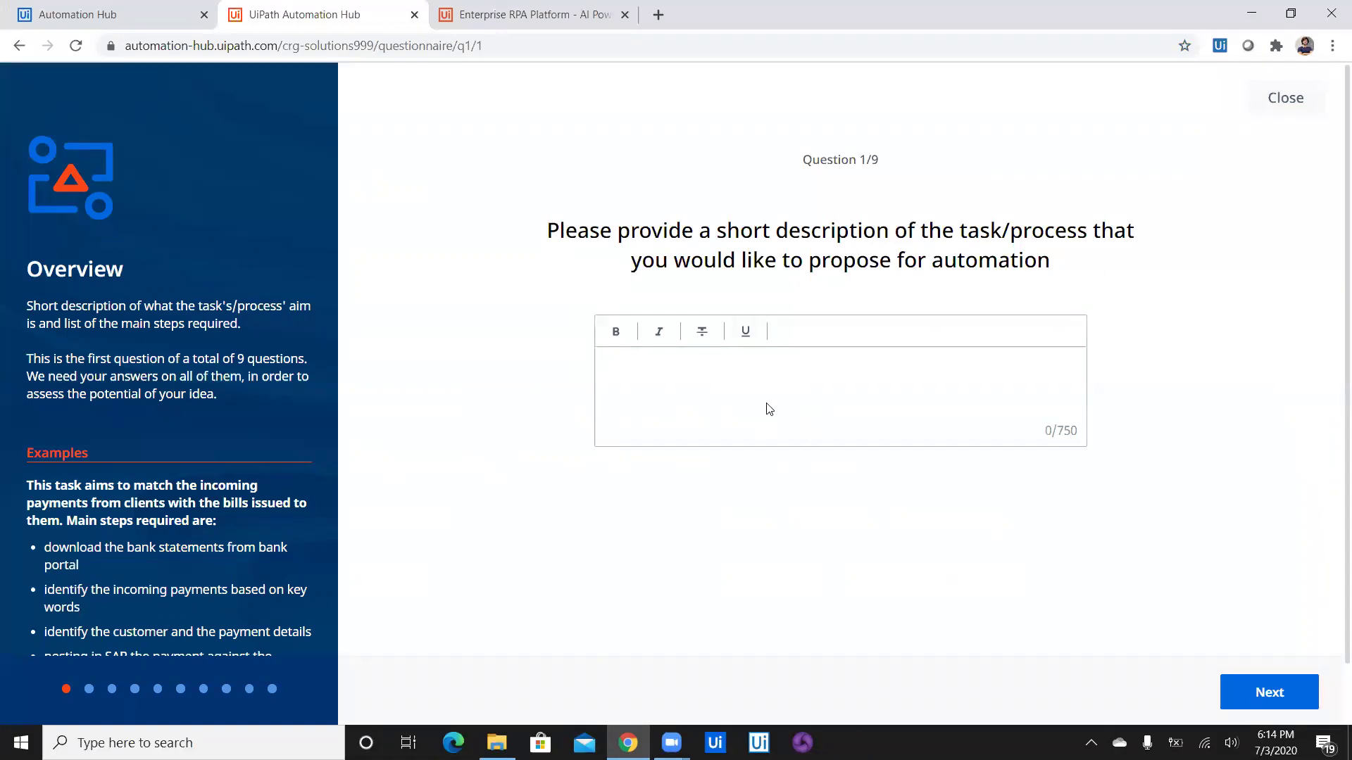
type("Resume")
type(" Screening wit")
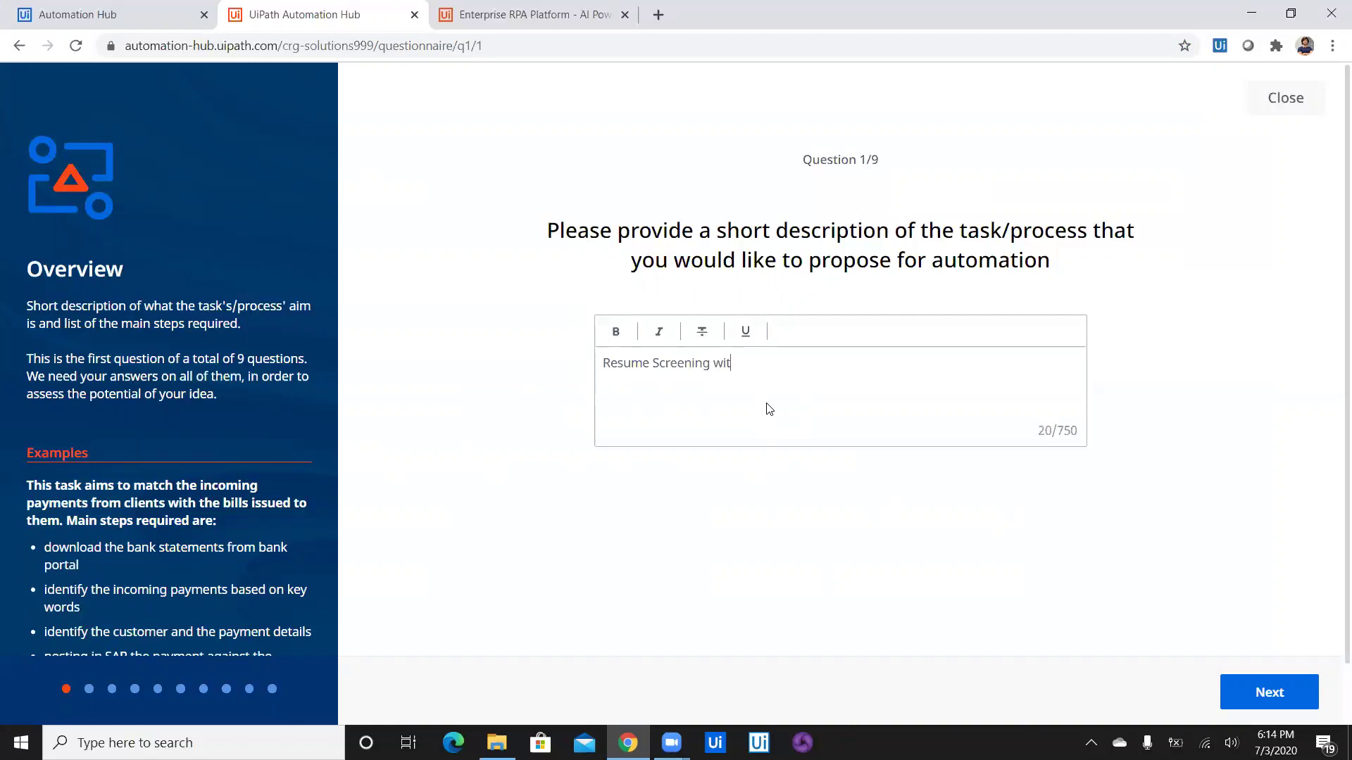
type("h Automation")
Step: Describe the task as 'Resume Screening and Capturing Candidate Detail' in question 1
key("BackSpace")
key("BackSpace")
key("BackSpace")
key("BackSpace")
key("BackSpace")
key("BackSpace")
key("BackSpace")
key("BackSpace")
key("BackSpace")
key("BackSpace")
key("BackSpace")
key("BackSpace")
type("and Captu")
type("ring Candit")
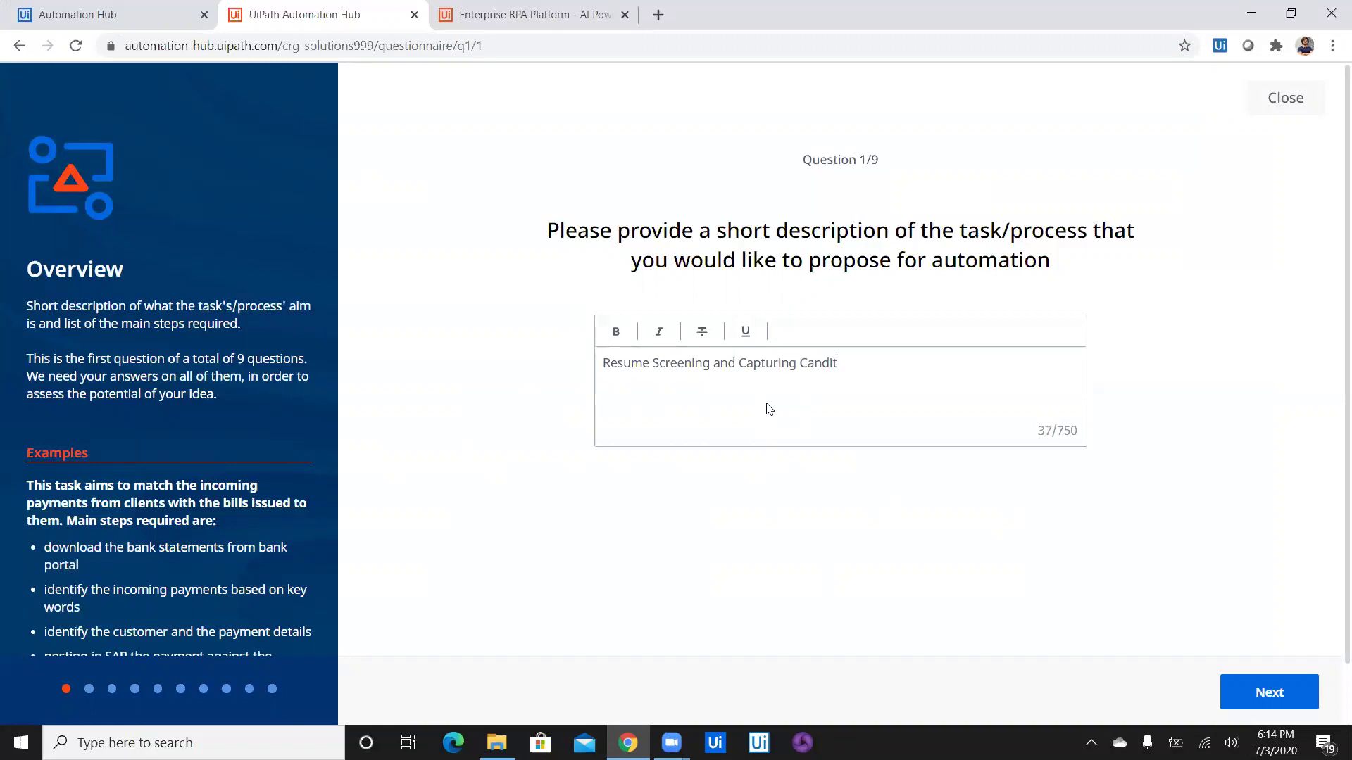
key("BackSpace")
type("date Detai")
type("l")
Step: Name the automation Recruitment_Process_Automation in question 2 and advance to question 3
left_click(1273, 698)
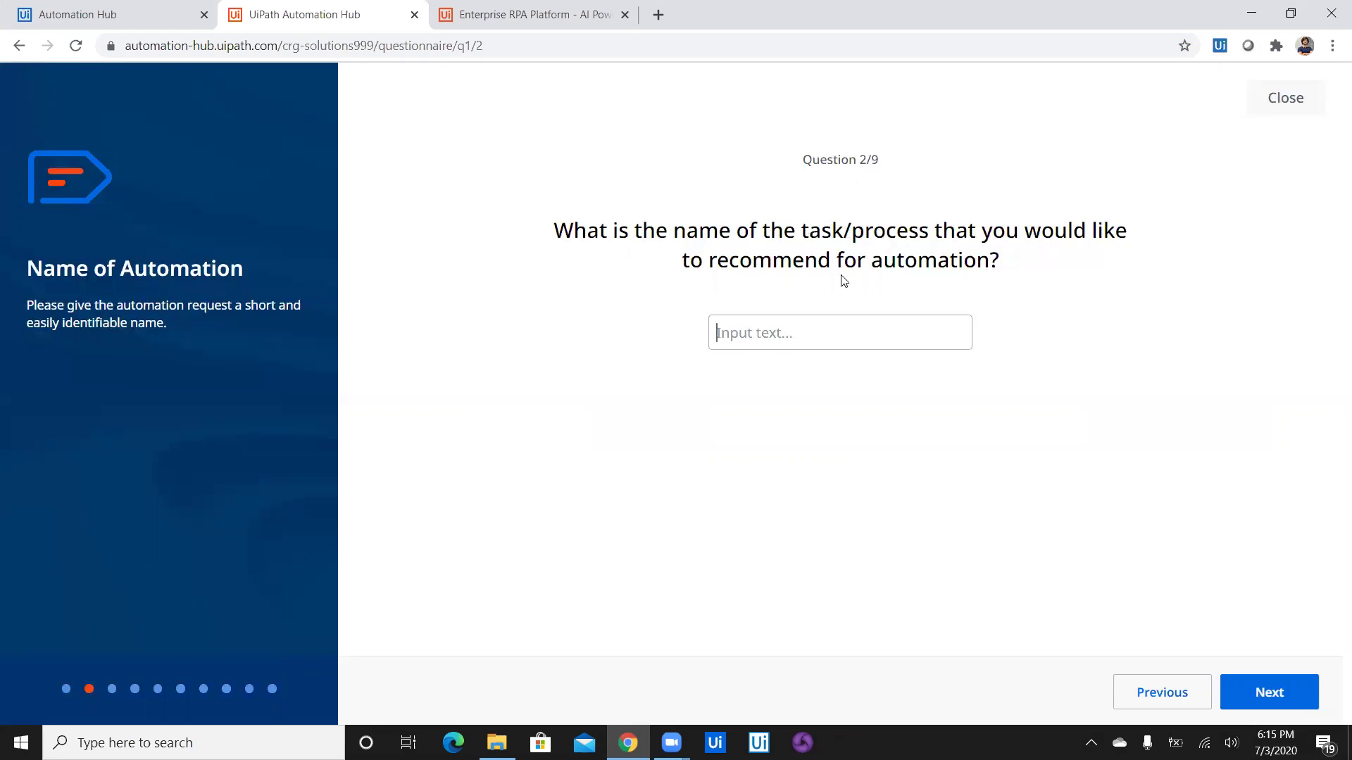
left_click(737, 339)
type("Re4crui")
key("BackSpace")
key("BackSpace")
key("BackSpace")
key("BackSpace")
type("cruitment")
type("_Process")
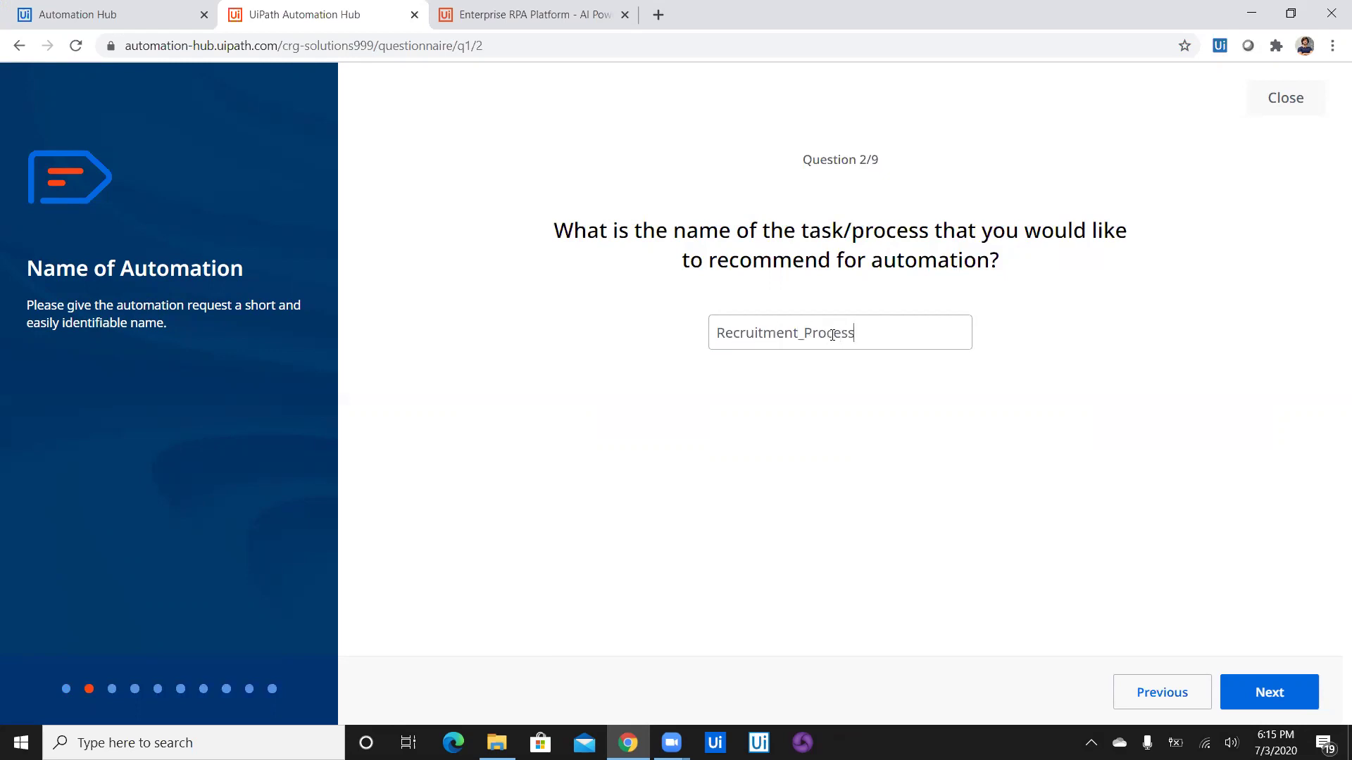
type("_Autpoma")
key("BackSpace")
key("BackSpace")
key("BackSpace")
type("omation")
left_click(1236, 691)
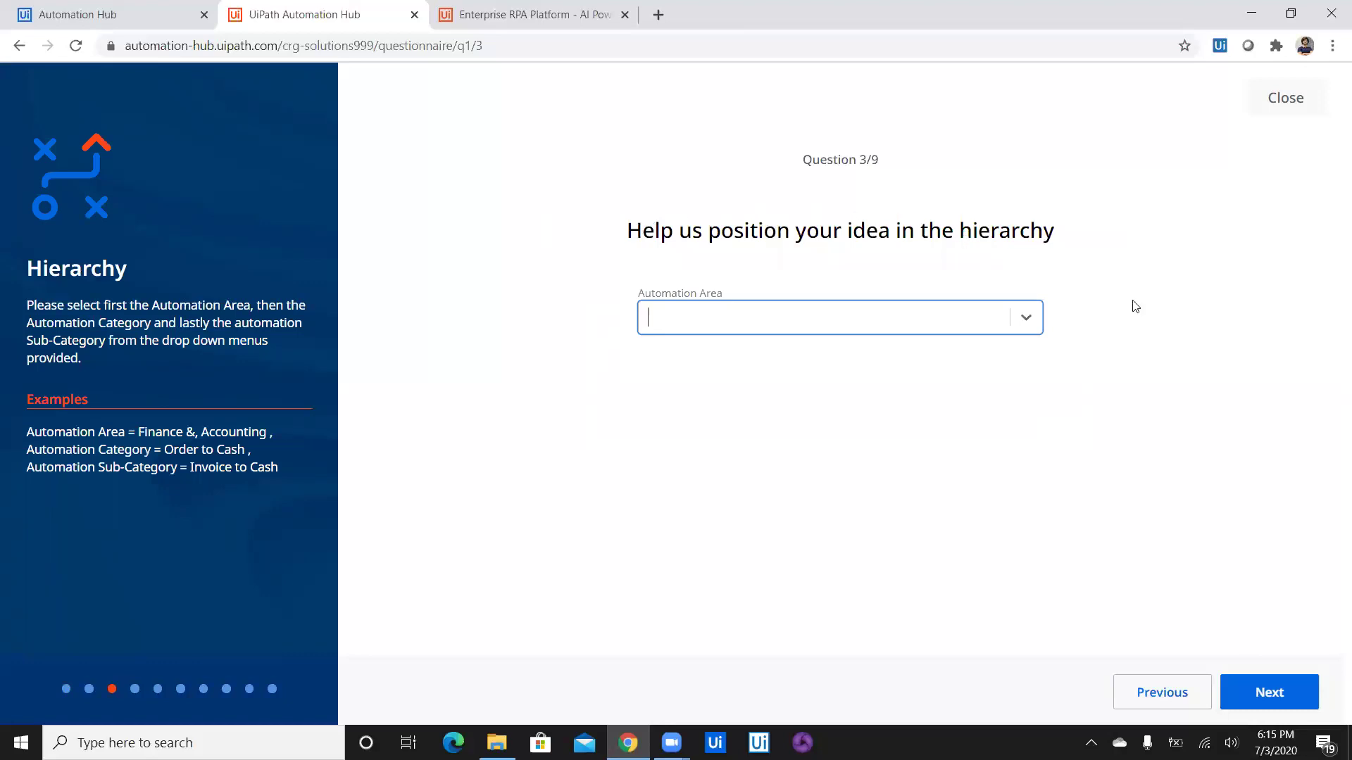
Step: File the idea under Human Resources, Recruit & Onboard Employees, Screen Candidates
left_click(1029, 322)
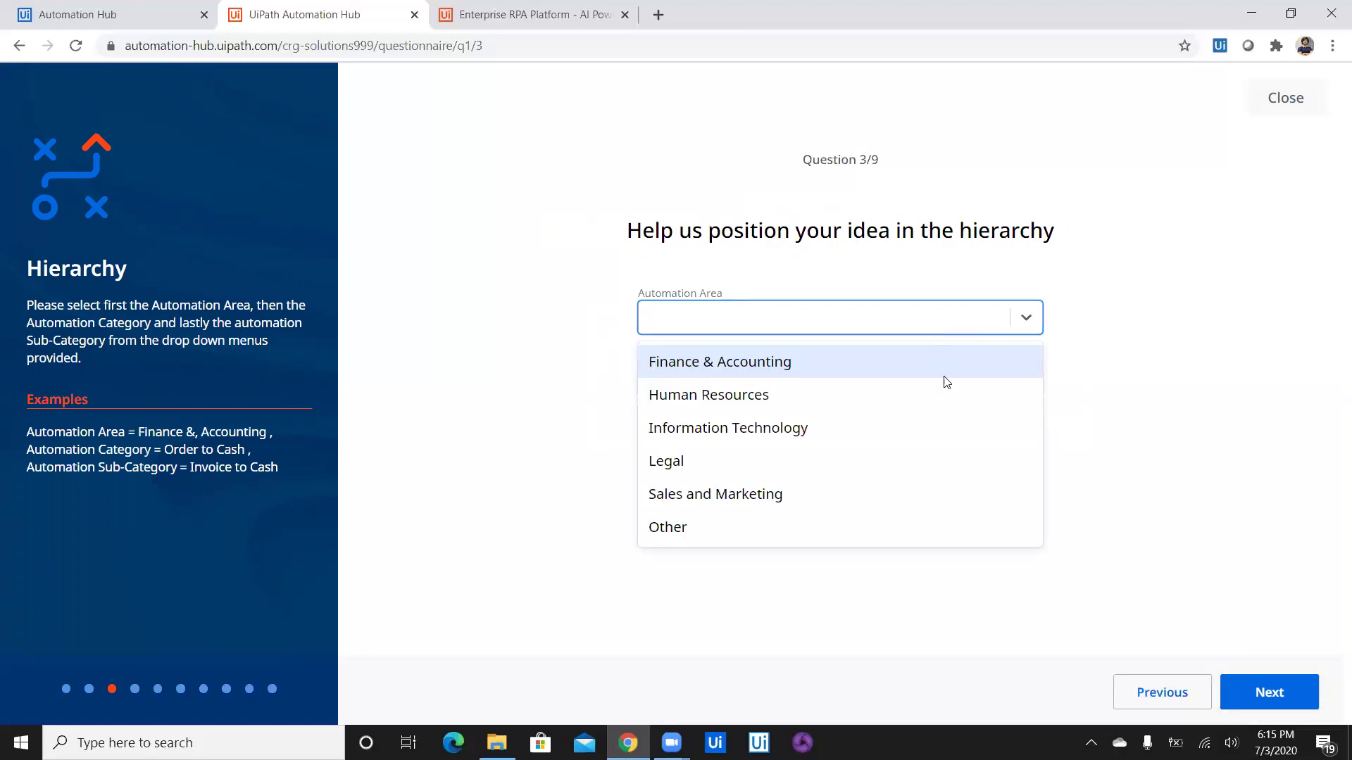
left_click(726, 402)
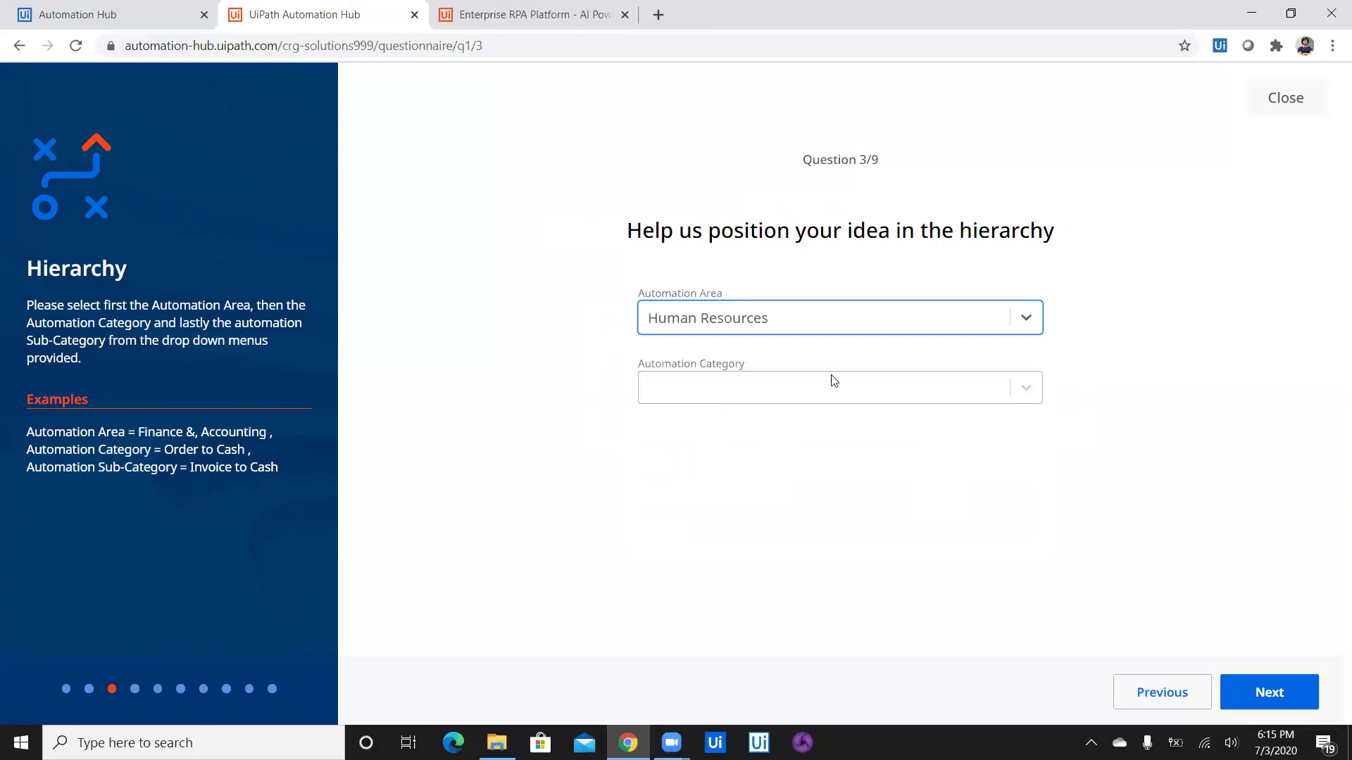
left_click(1040, 388)
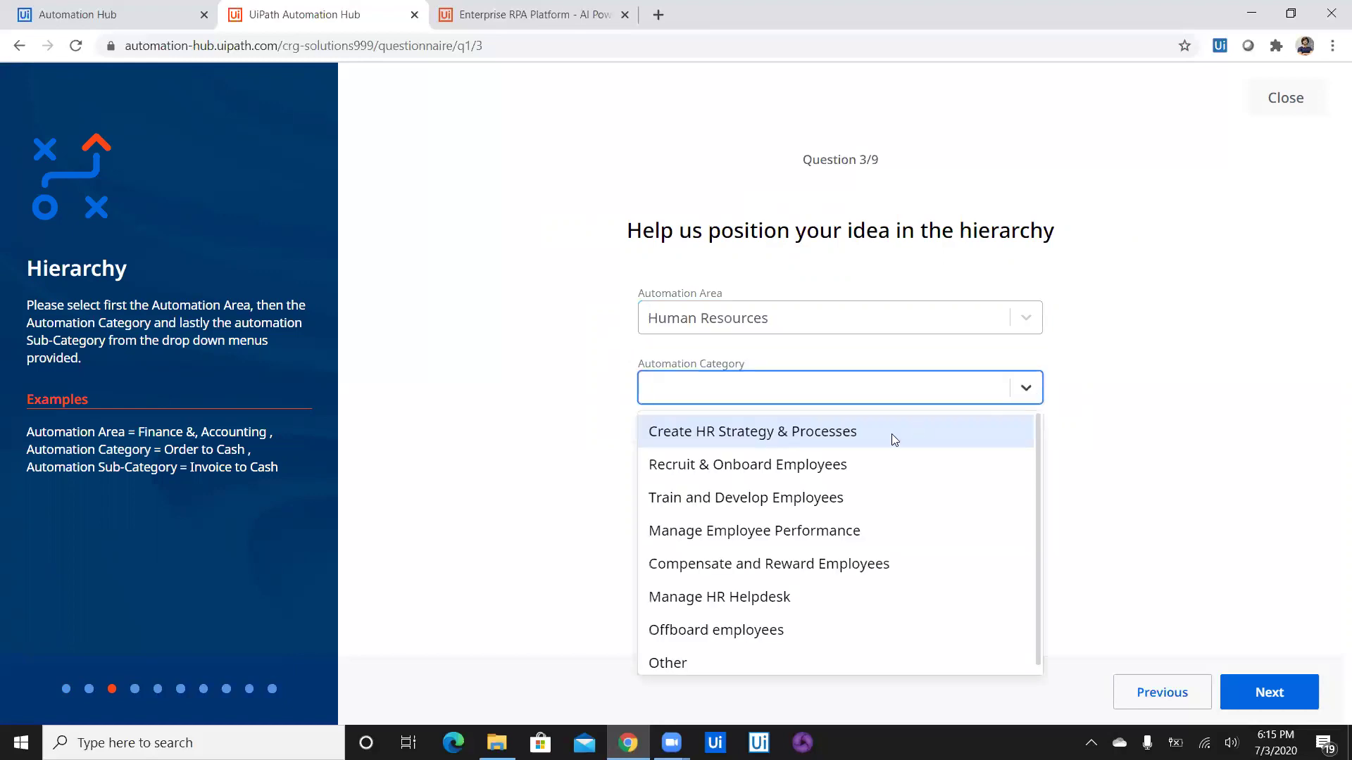
left_click(867, 464)
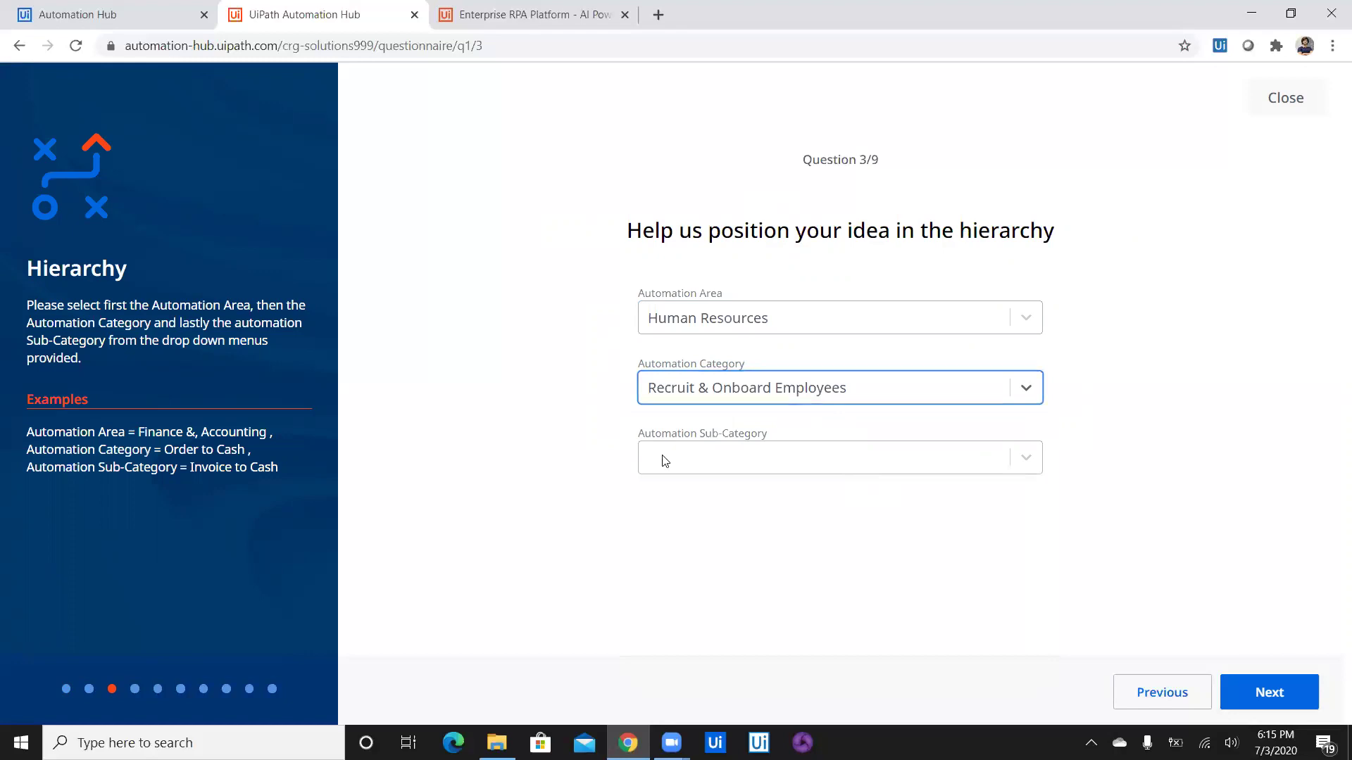
left_click(1031, 466)
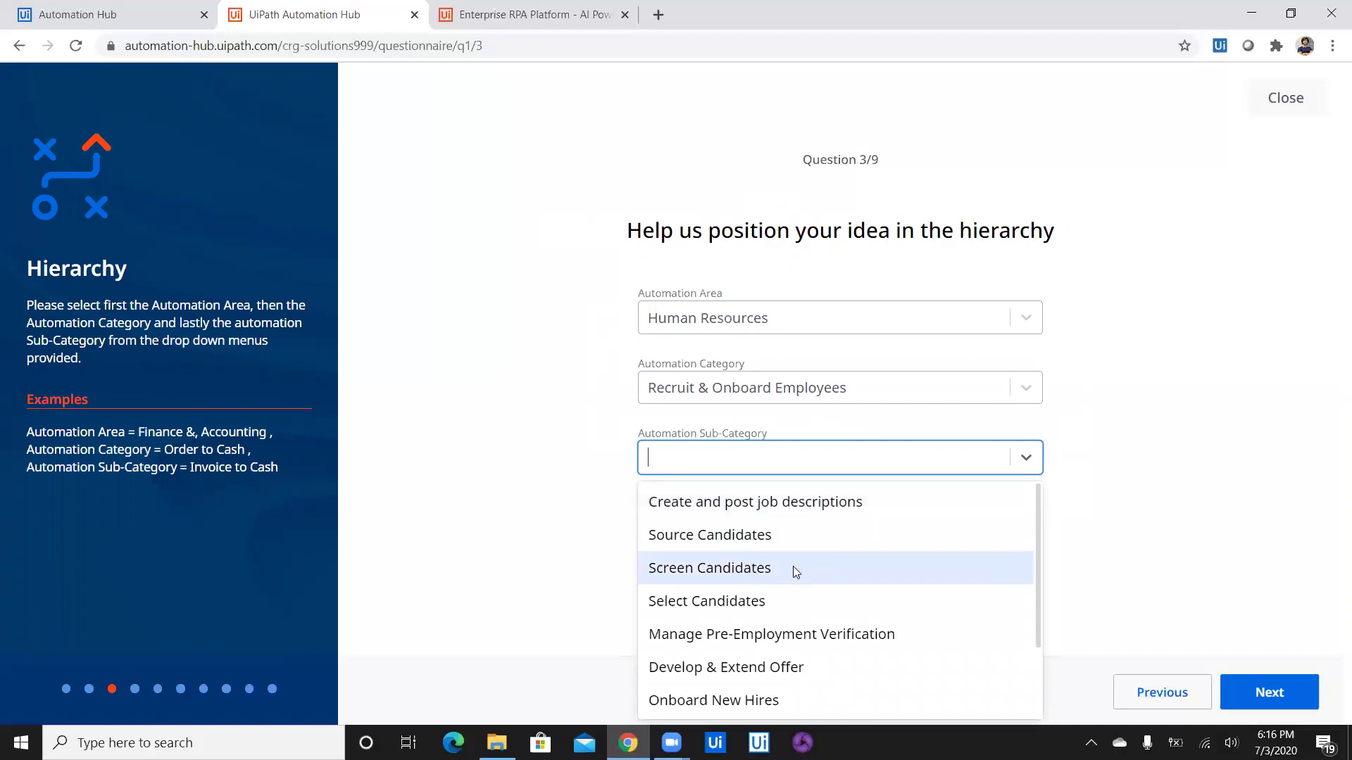
left_click(727, 573)
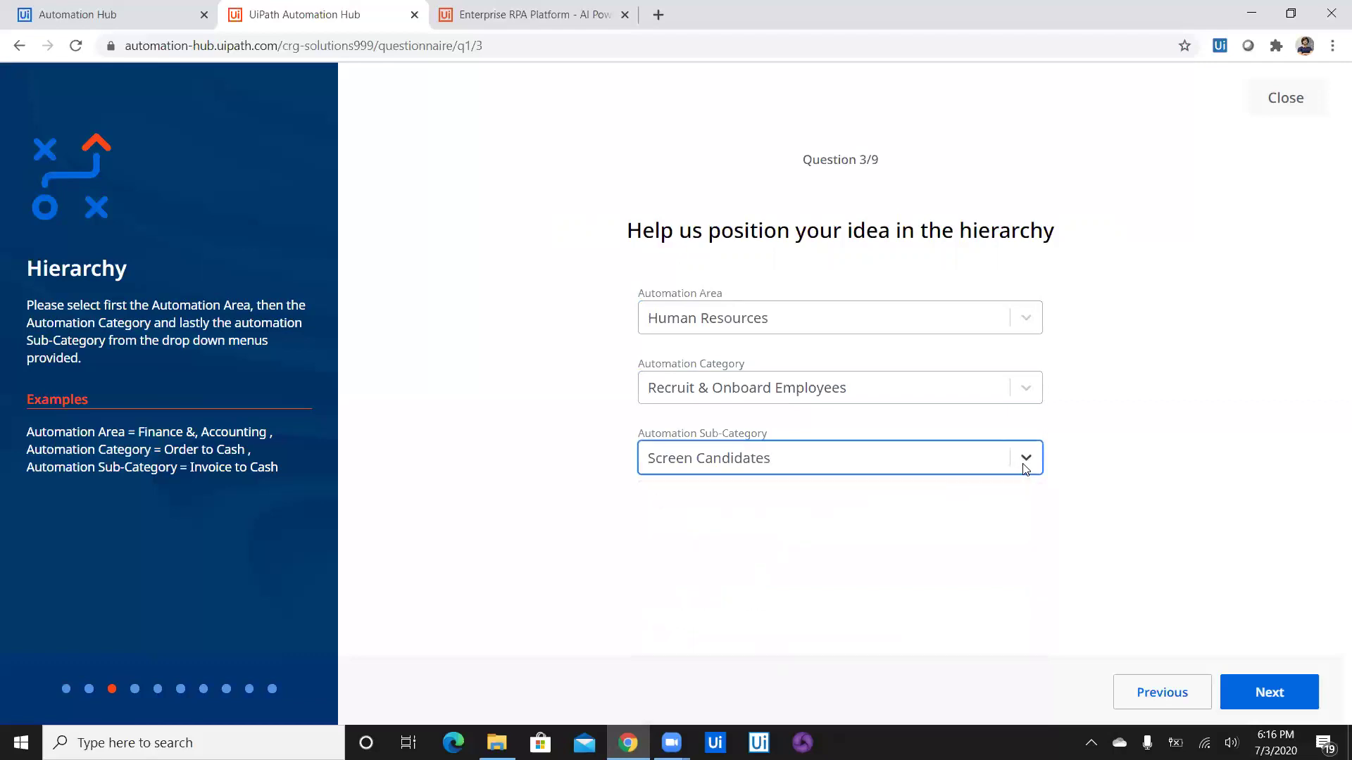
left_click(1273, 698)
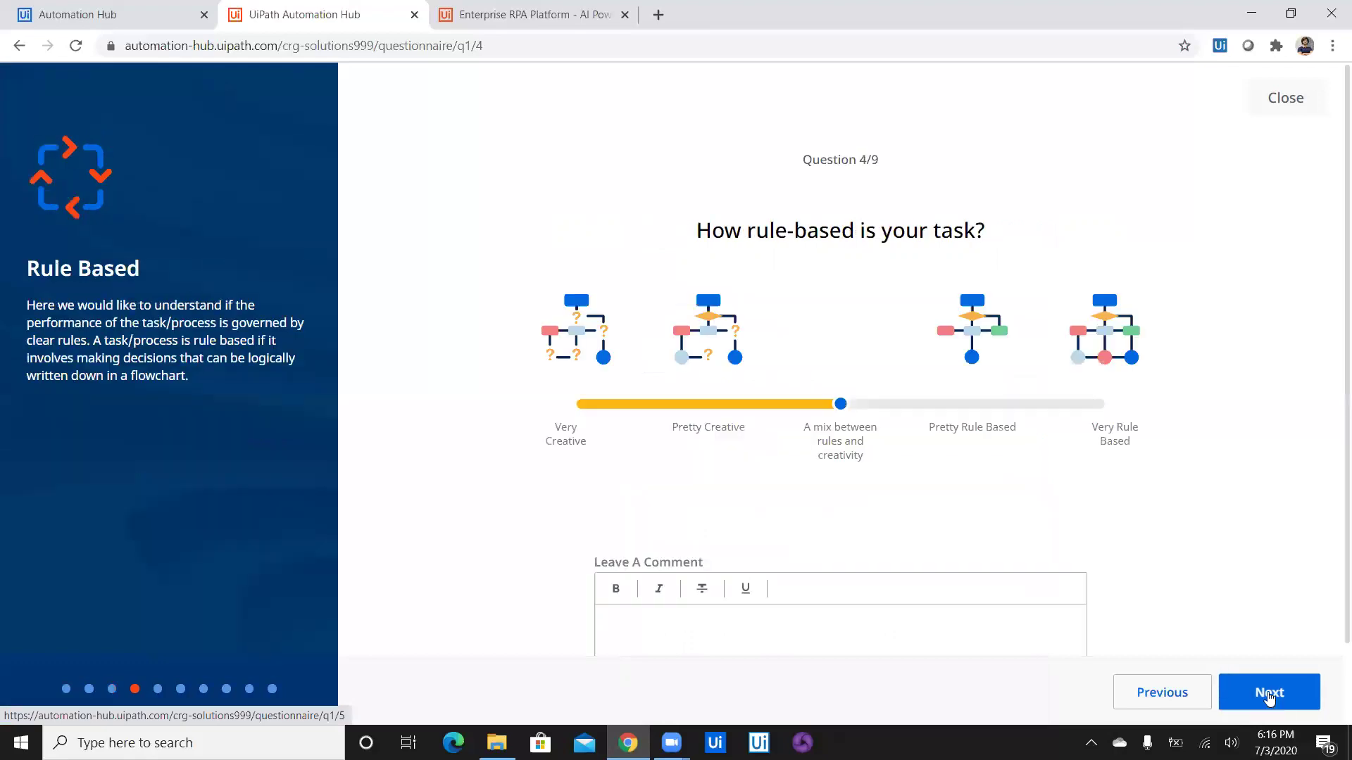
scroll(1333, 317, "down", 2)
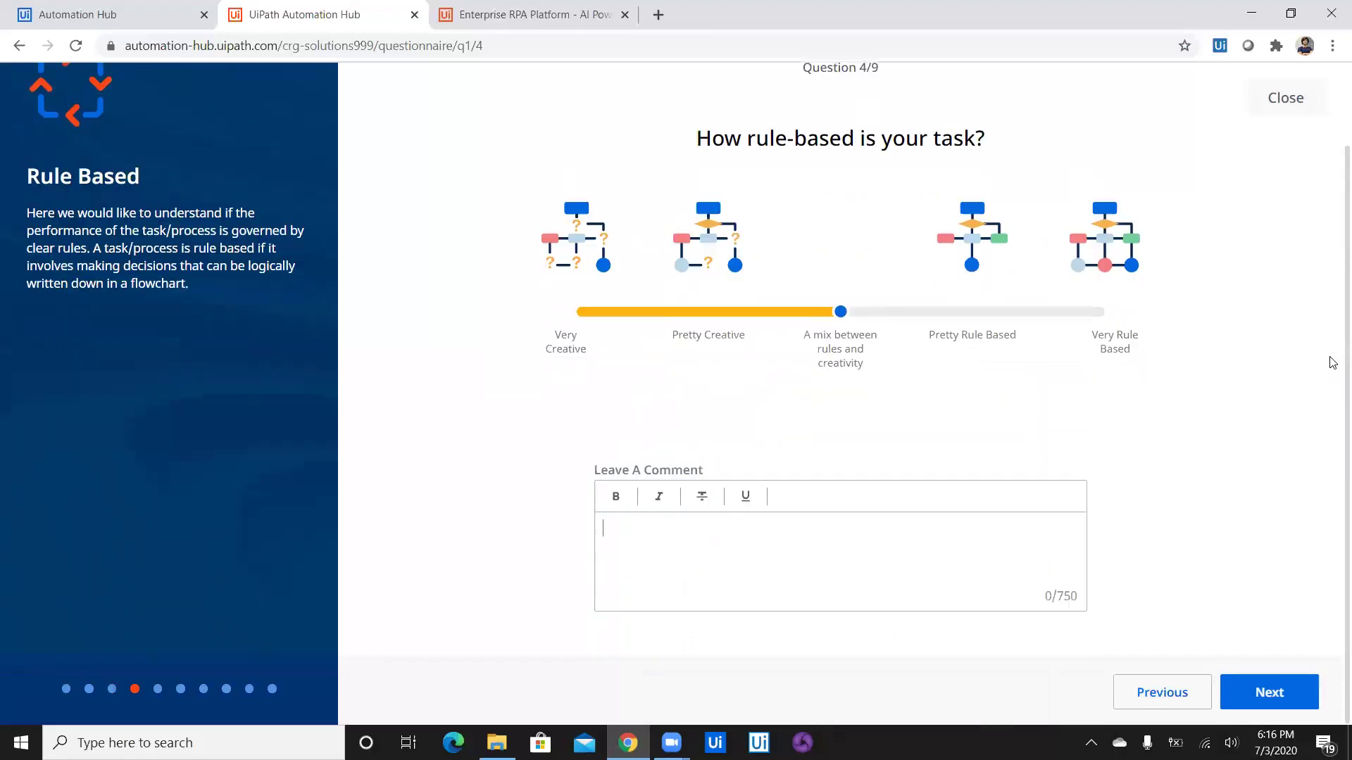
scroll(1333, 264, "up", 2)
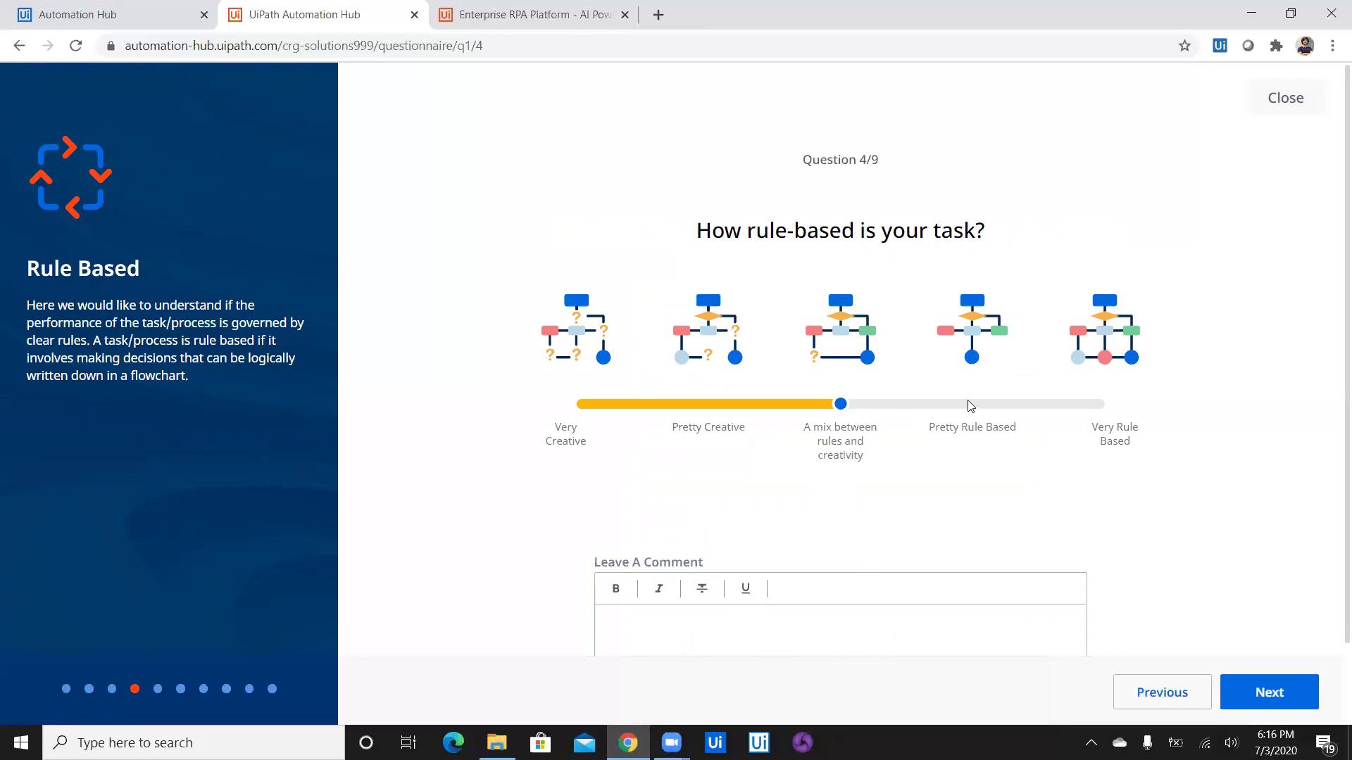
Step: Rate the task Pretty Rule Based with an explanatory comment and advance to question 5
left_click(969, 405)
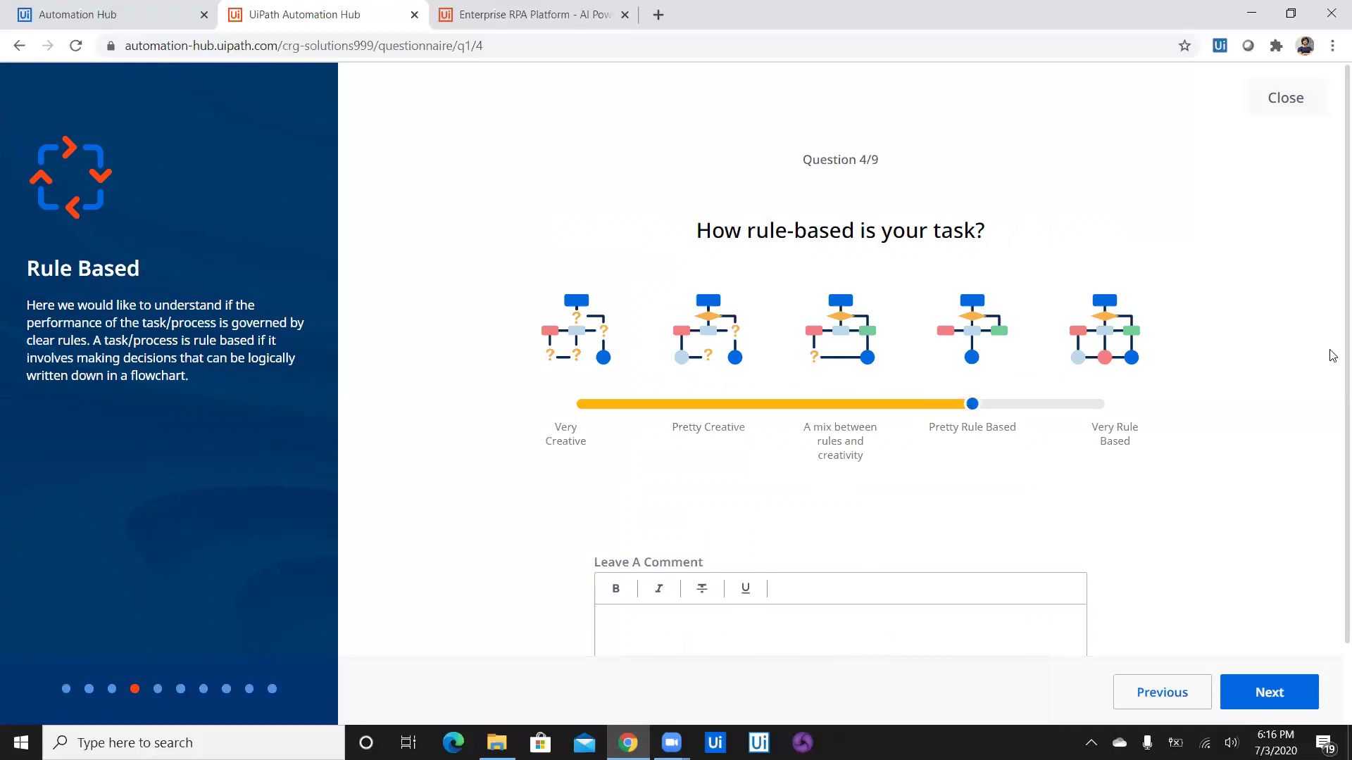
scroll(1334, 412, "down", 1)
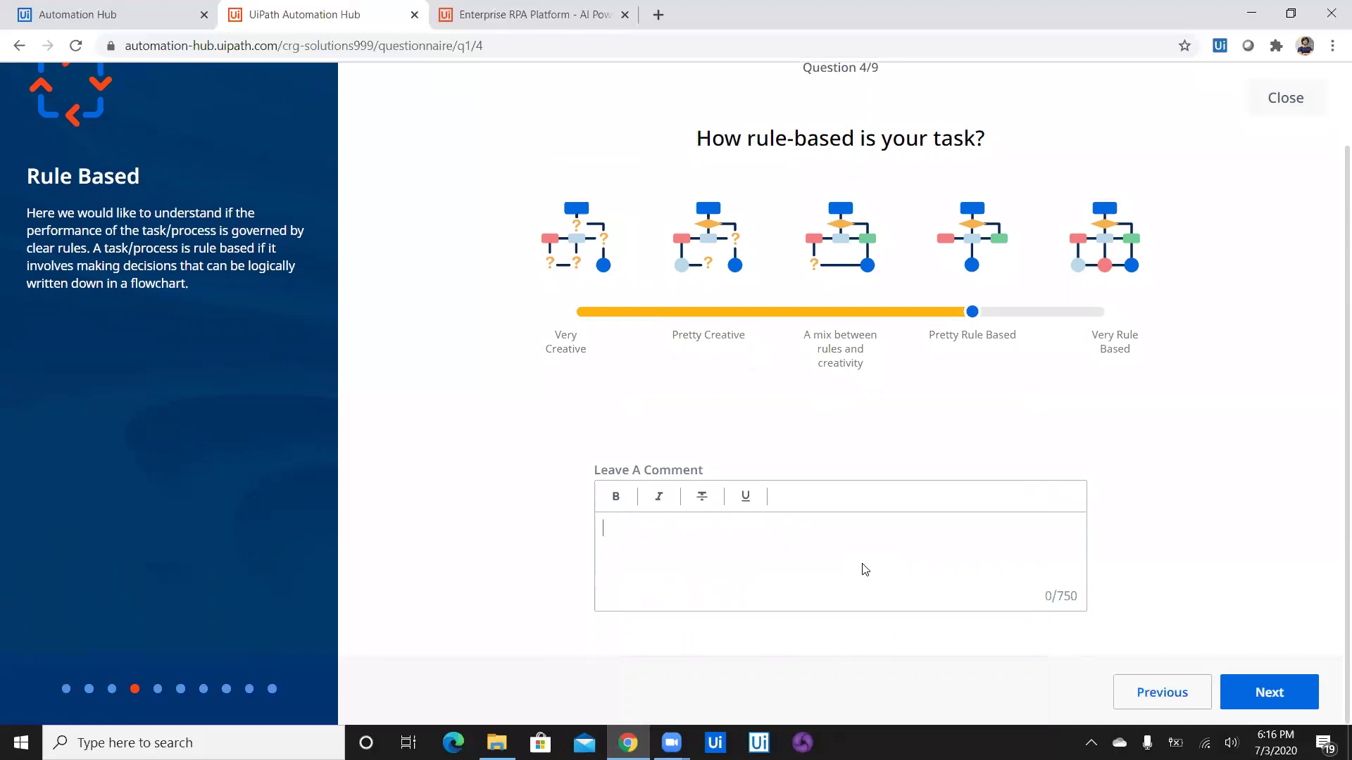
type("Document process")
type("ing, where d")
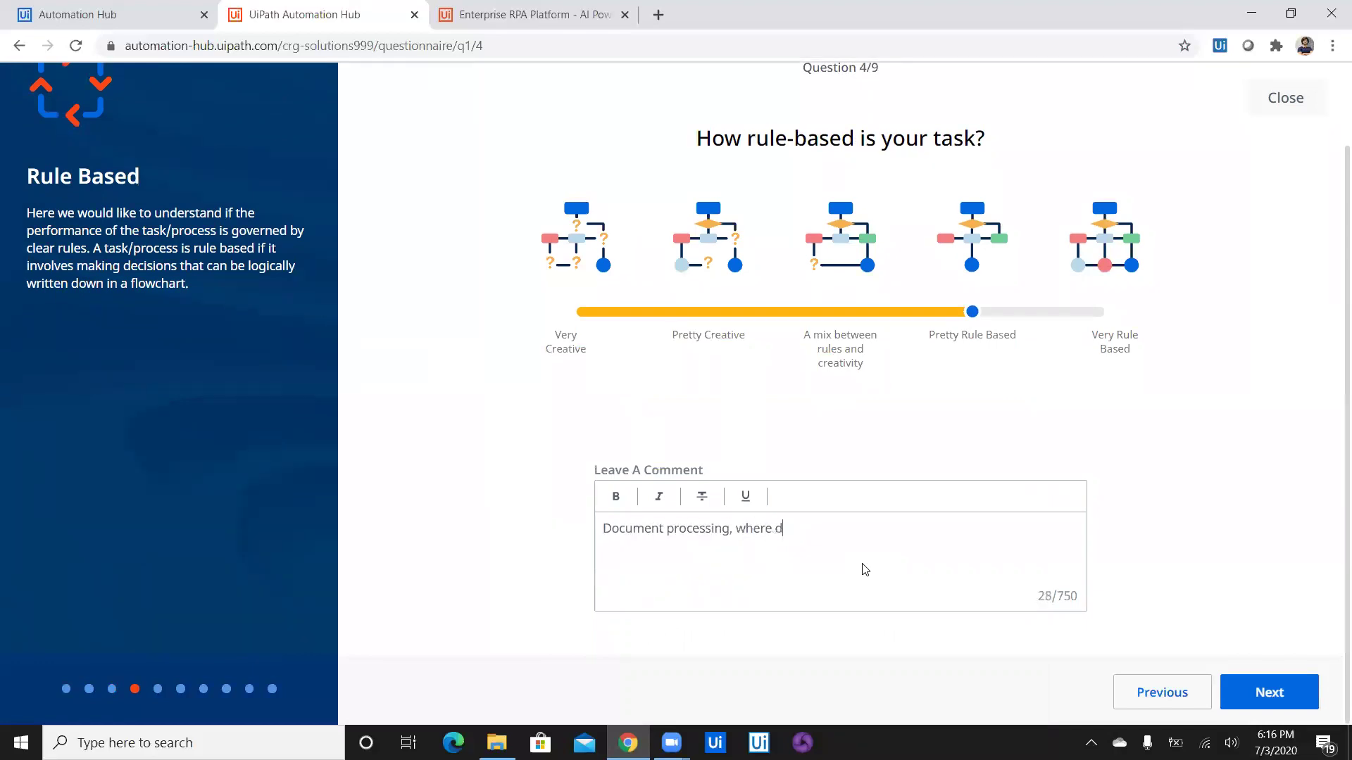
type("ata is")
type(" in a s")
type("pecific format.")
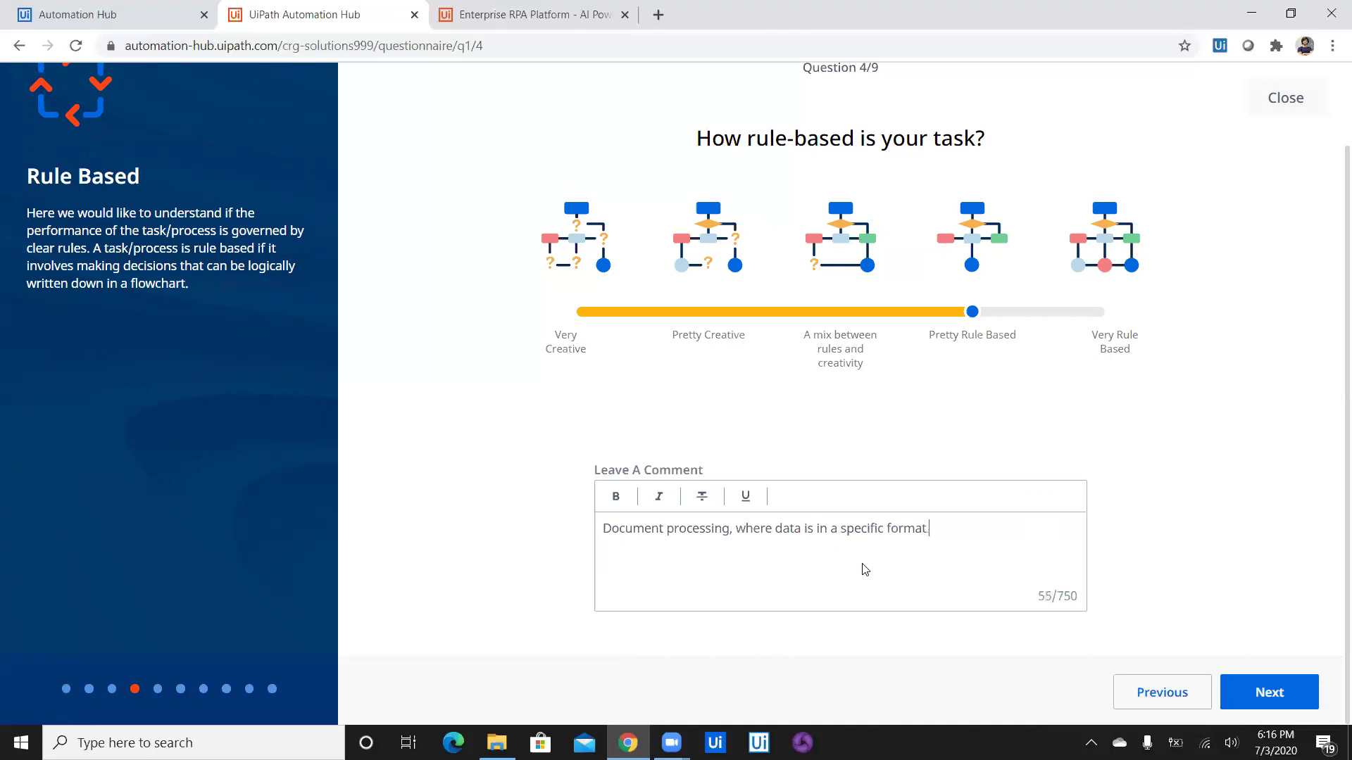
key("BackSpace")
type("We sele")
type("cted pret")
type("ty ru")
type("le based")
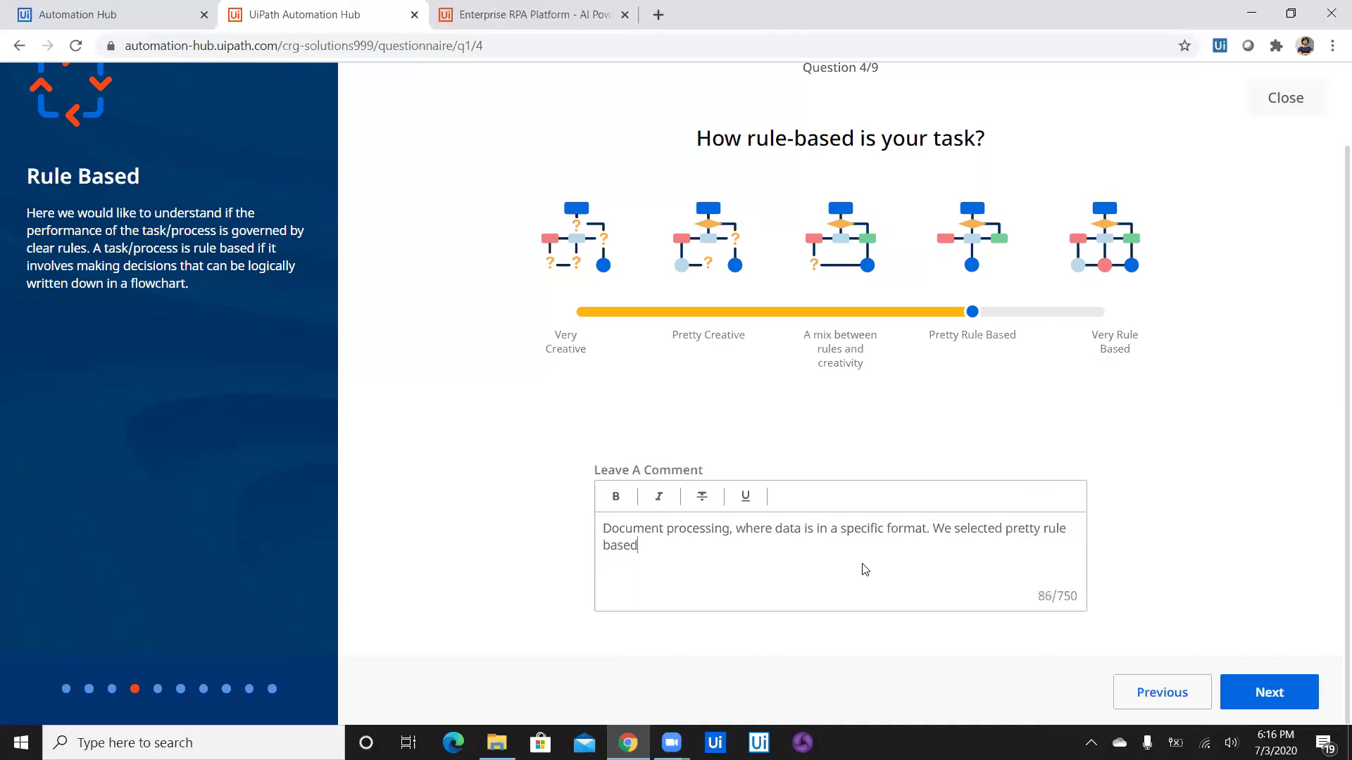
type(".")
left_click(1260, 703)
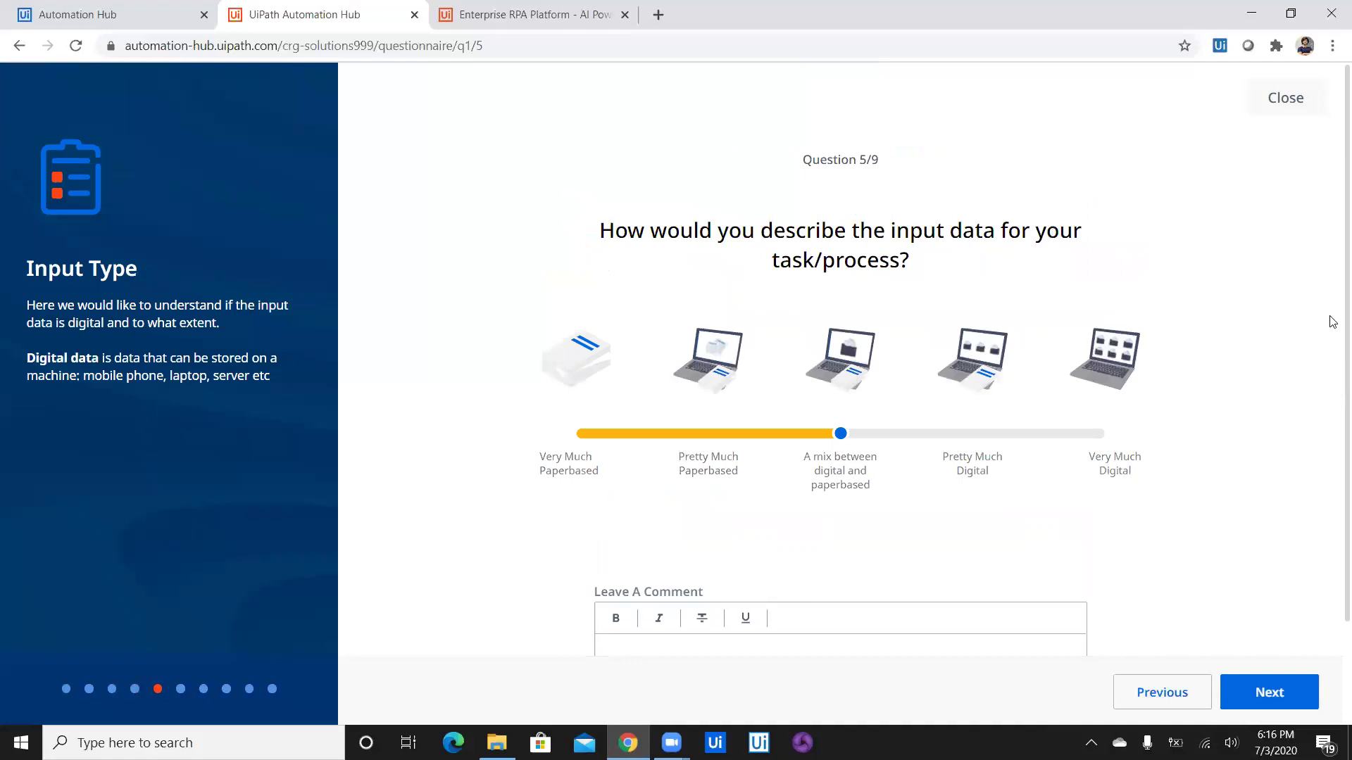
scroll(1330, 369, "down", 1)
scroll(1330, 423, "down", 1)
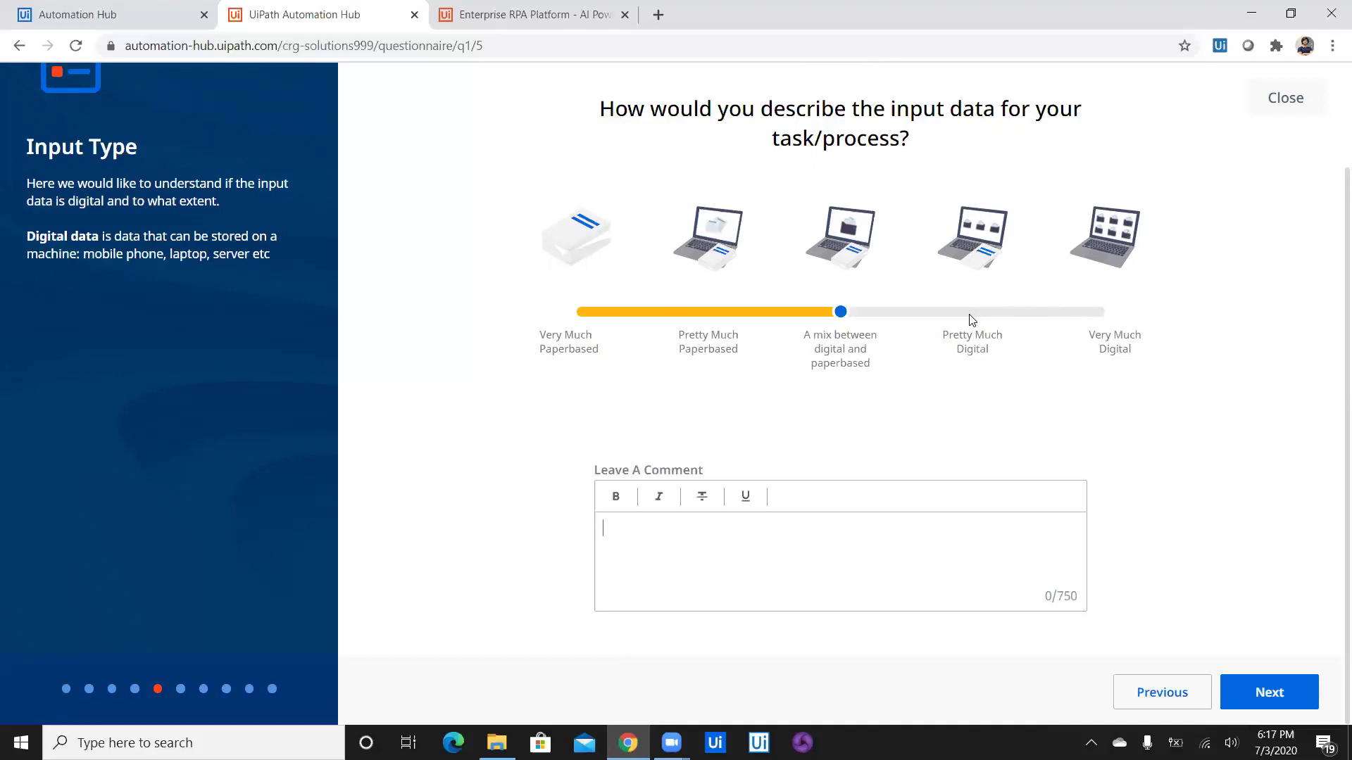
Step: Rate input data Very Much Digital, commenting it comes from email, resume PDFs and database
left_click(1099, 312)
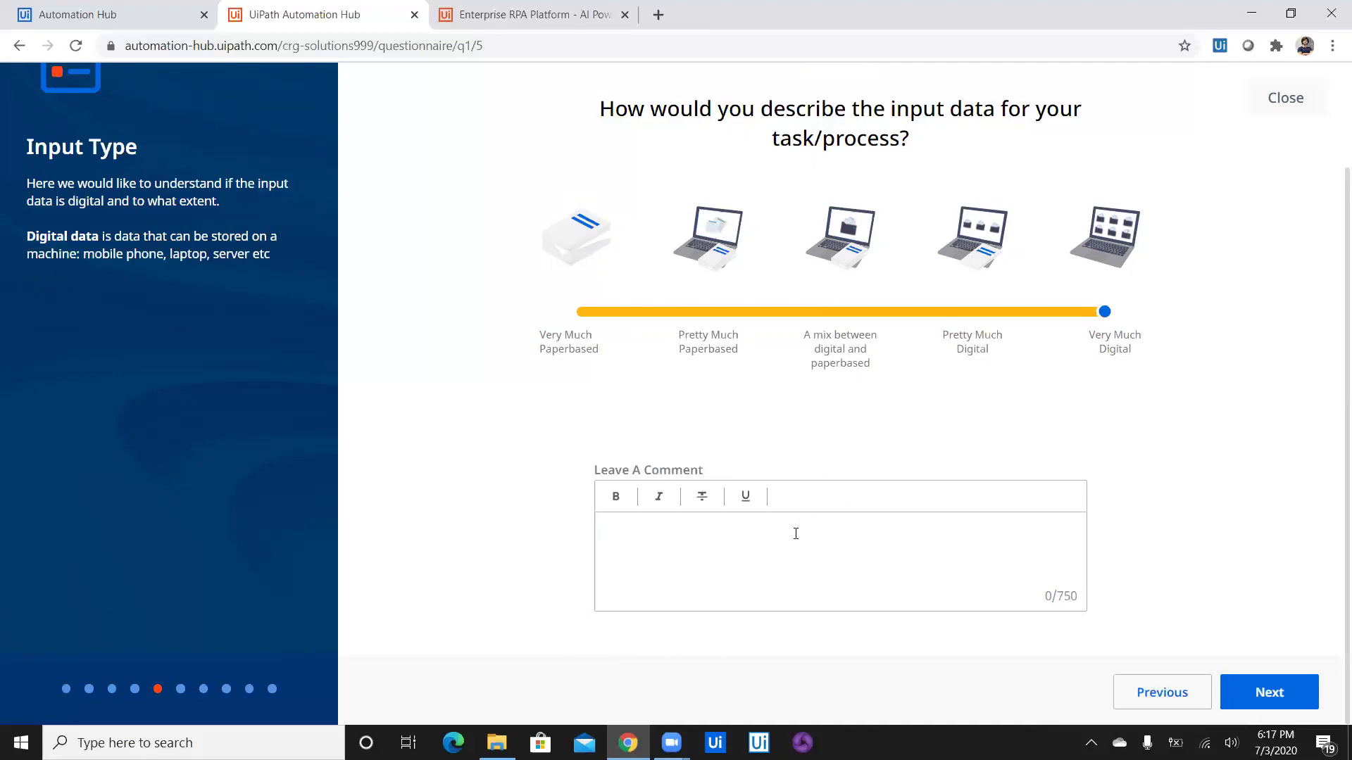
type("Email")
type(", Cand")
type("idted")
key("BackSpace")
key("BackSpace")
key("BackSpace")
type("ates R")
type("esume PD")
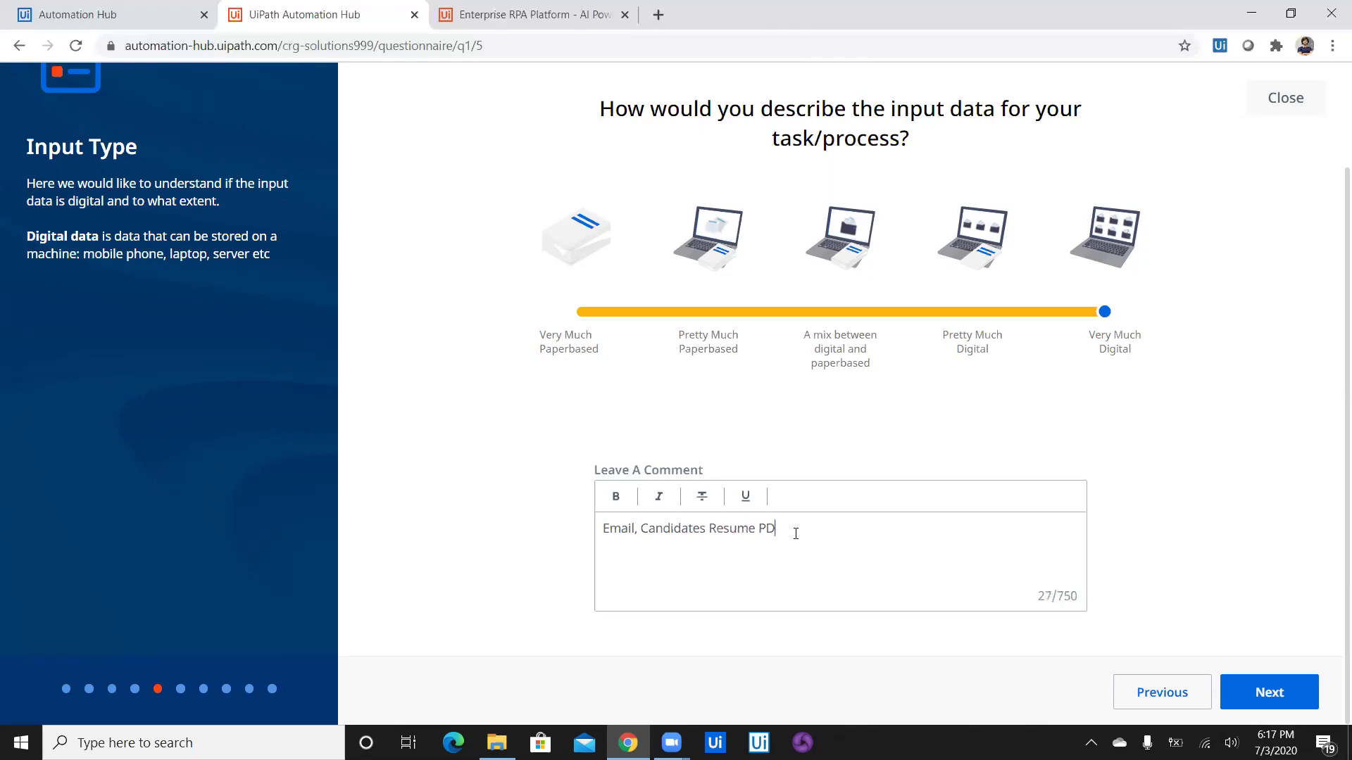
type("F")
type("we")
key("BackSpace")
key("BackSpace")
key("BackSpace")
key("BackSpace")
type("and Da")
type("tabase.")
type(" Everything is")
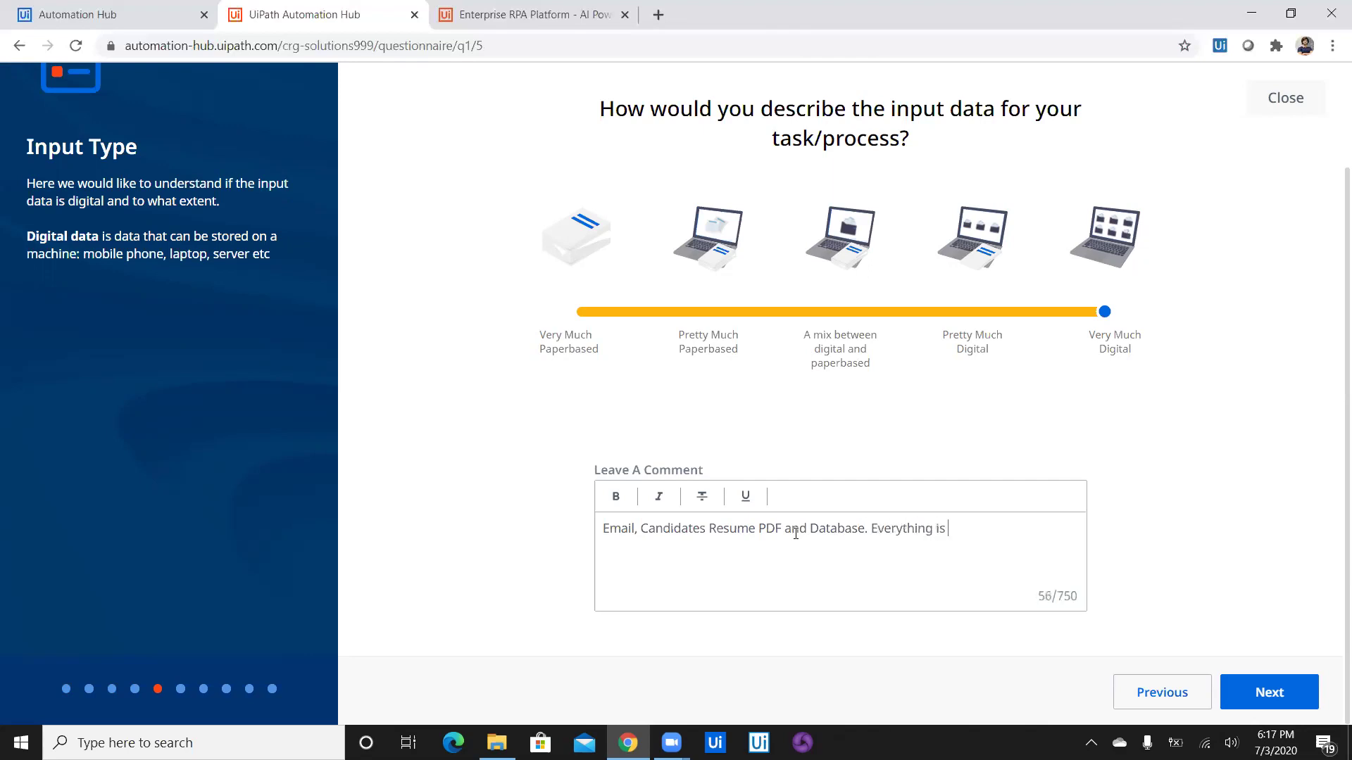
type("digt")
key("BackSpace")
key("BackSpace")
key("BackSpace")
type("igit")
type("al.")
left_click(1291, 684)
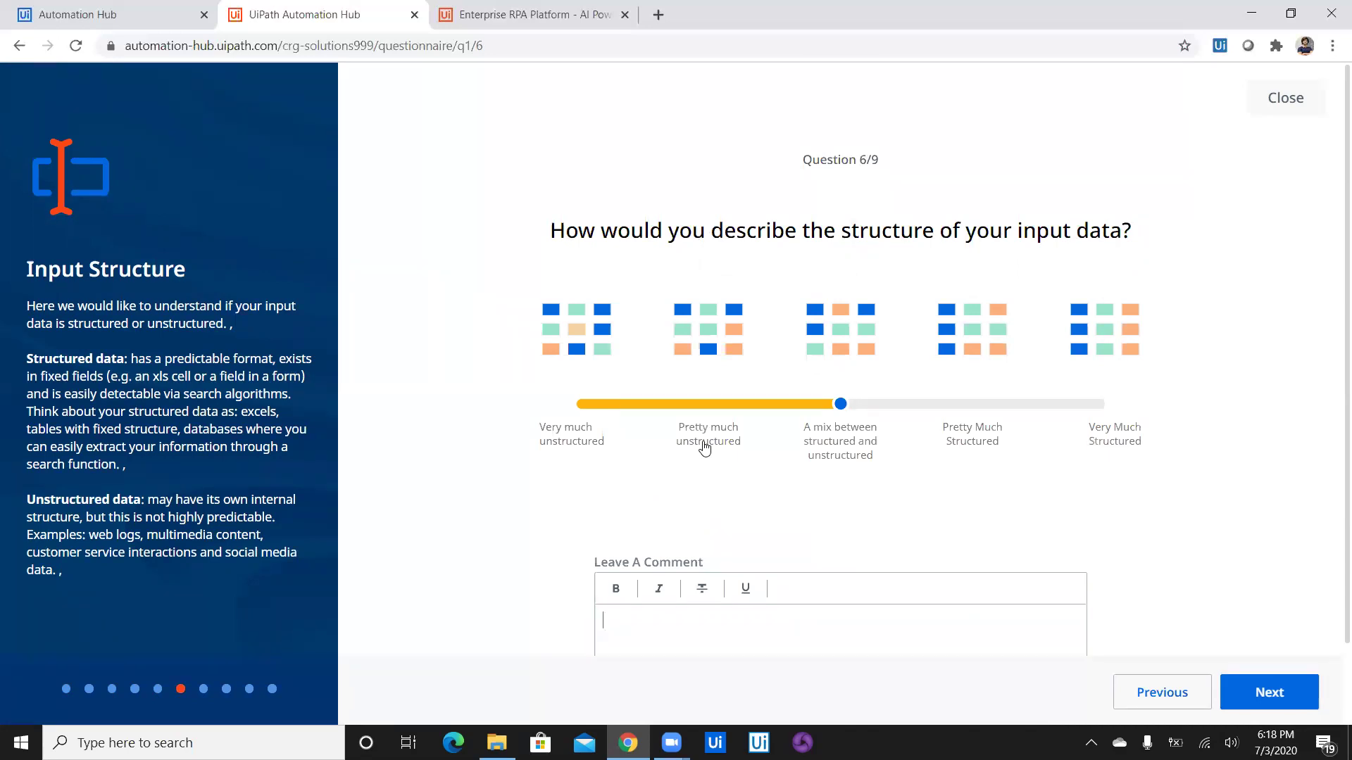
Step: Rate input structure as a mix, commenting it is based on candidates' email response
left_click(977, 402)
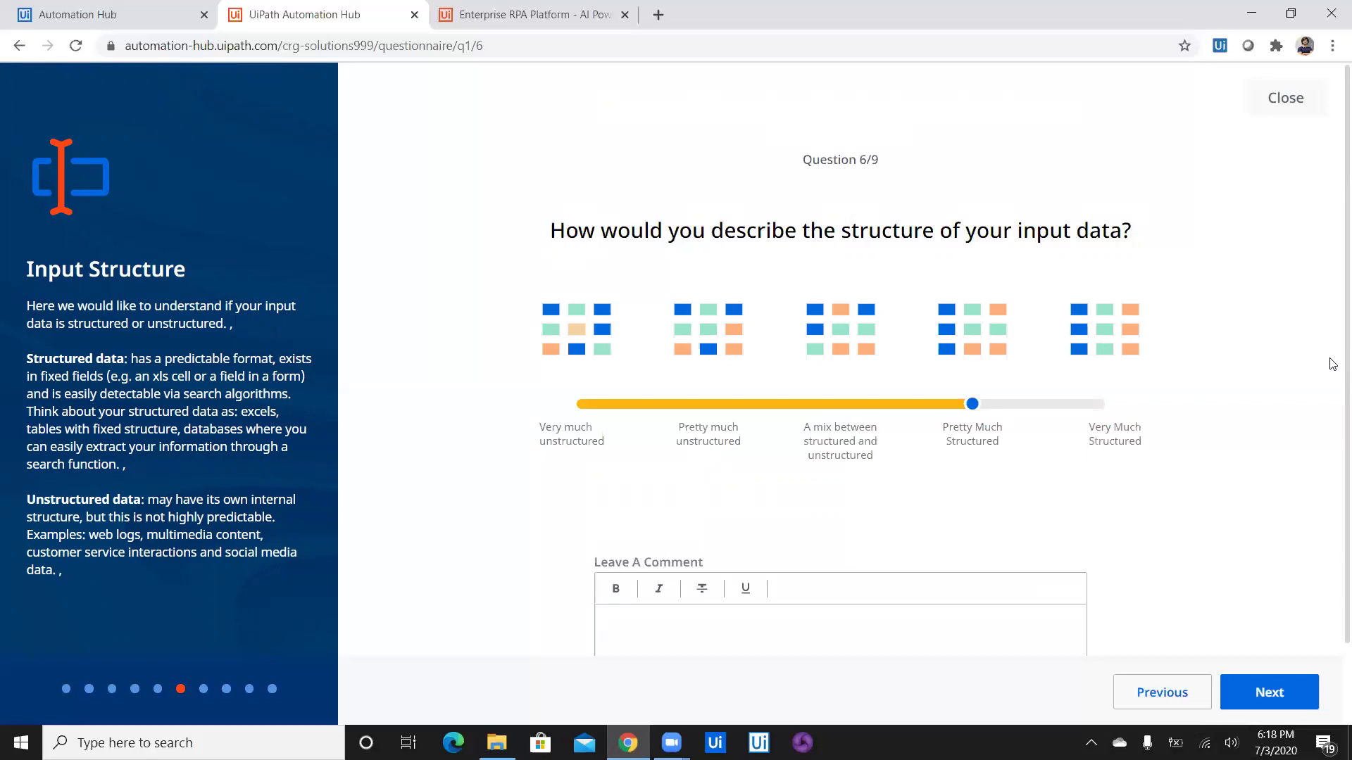
scroll(1330, 378, "down", 2)
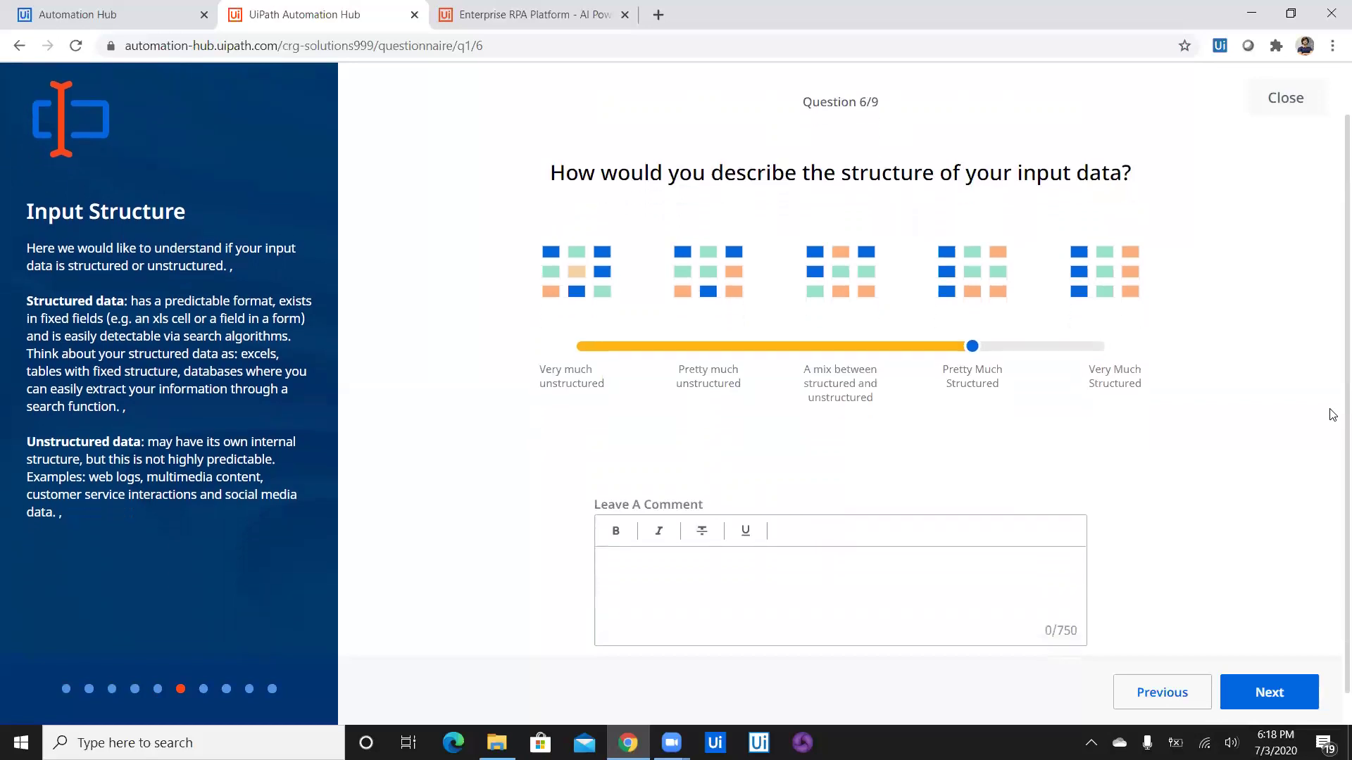
left_click(846, 340)
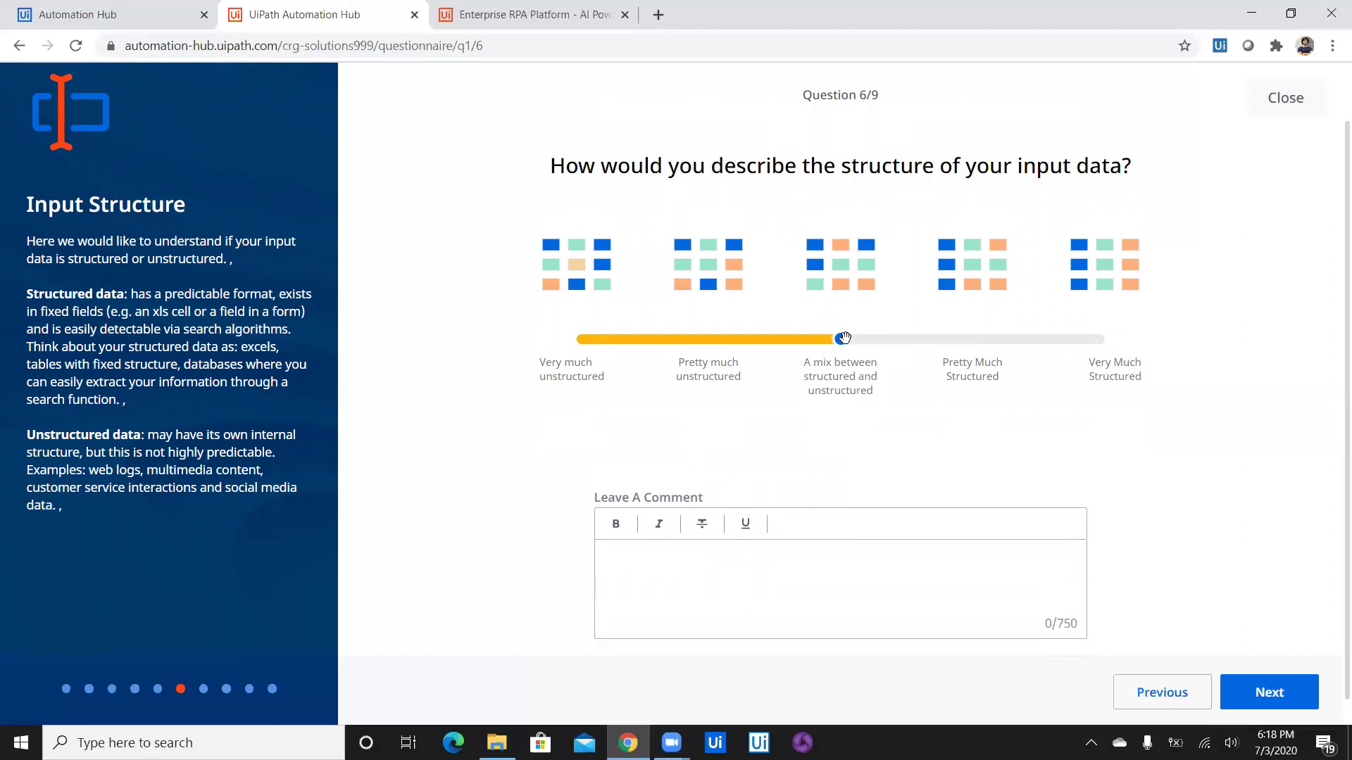
left_click(713, 579)
type("Based o")
type("n candi")
type("t")
key("BackSpace")
type("dates email")
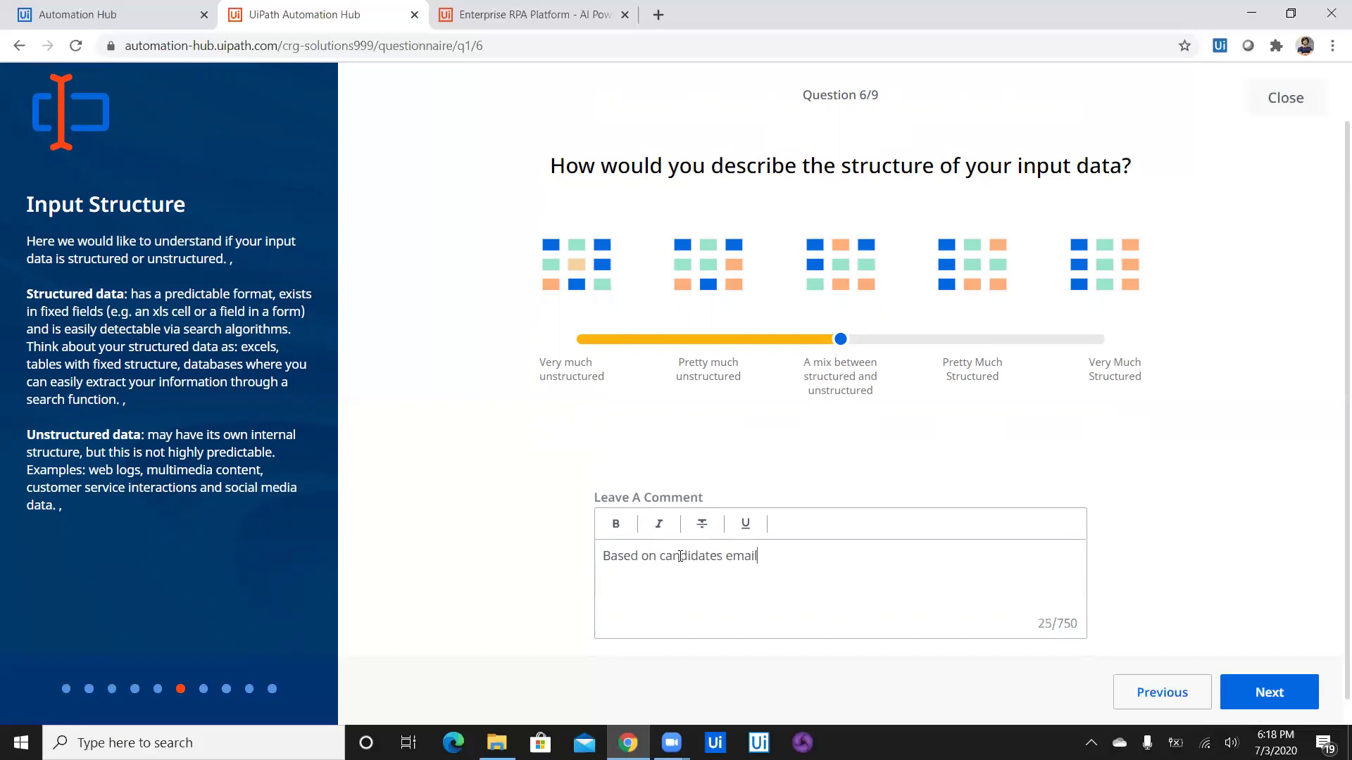
type(" respon")
type("se.")
left_click(1263, 698)
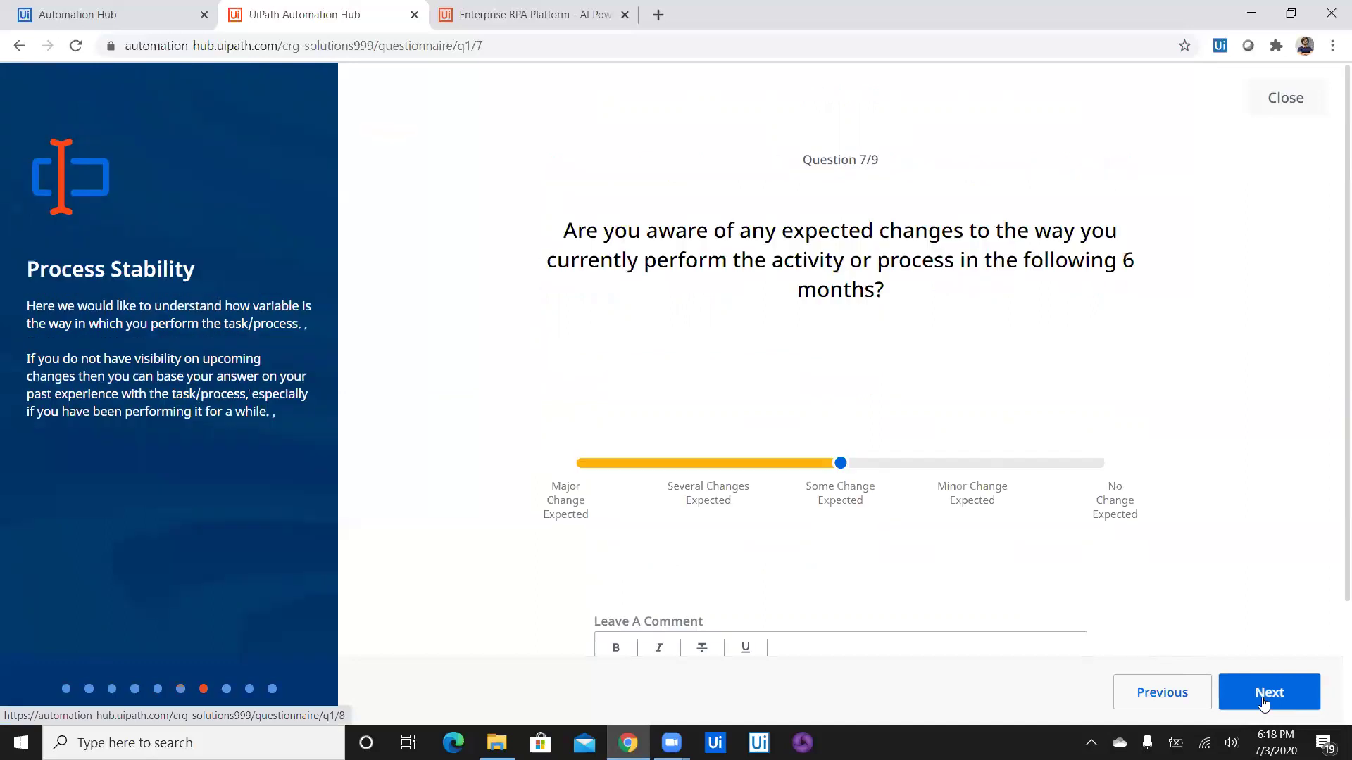
scroll(1332, 243, "down", 1)
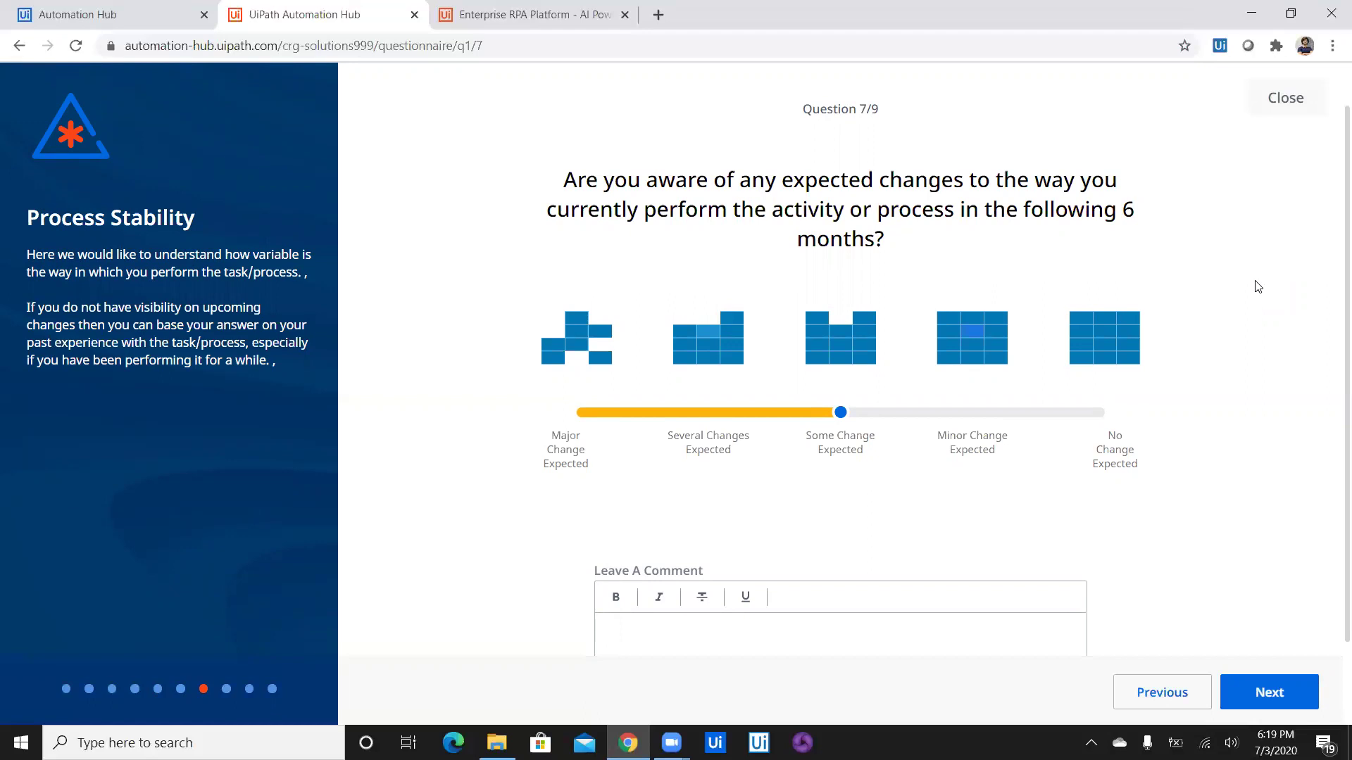
Step: Rate expected process changes as Minor Change Expected
left_click(971, 411)
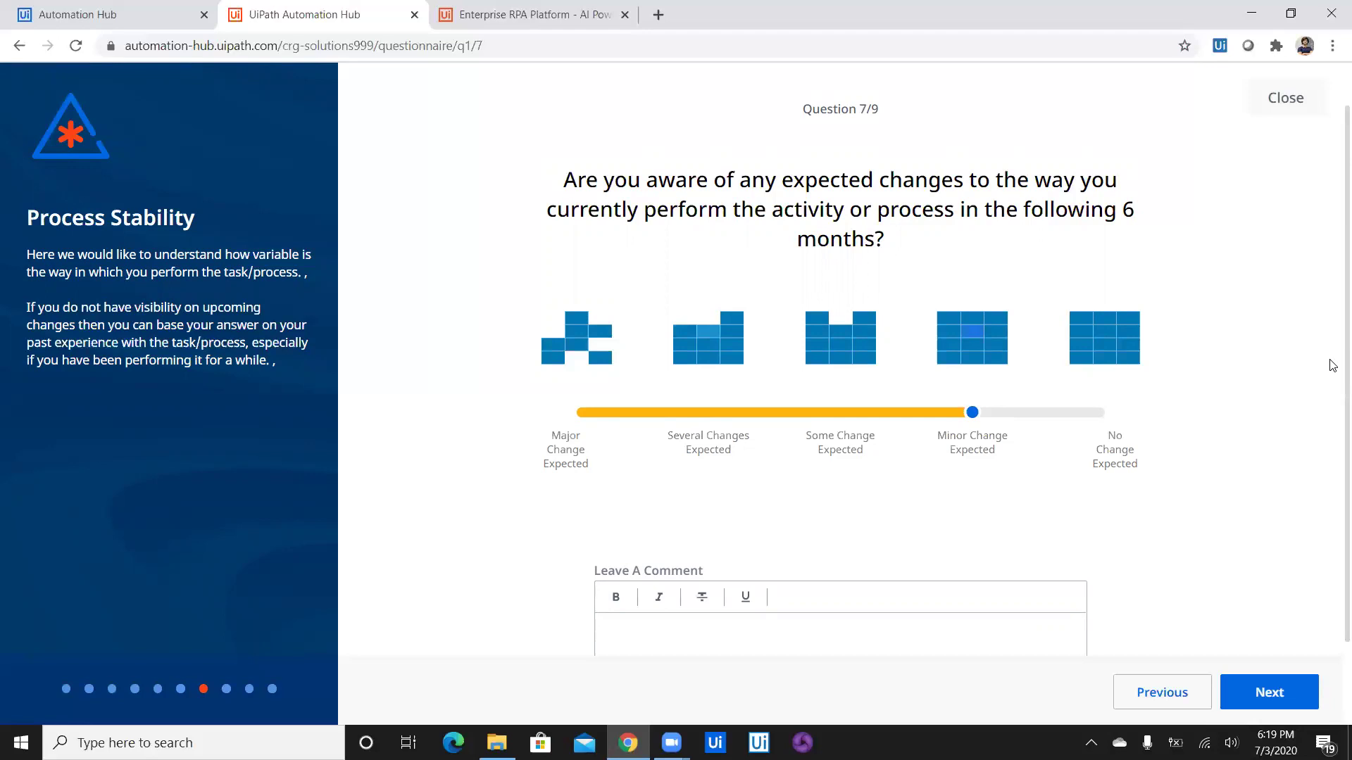
scroll(1334, 435, "down", 2)
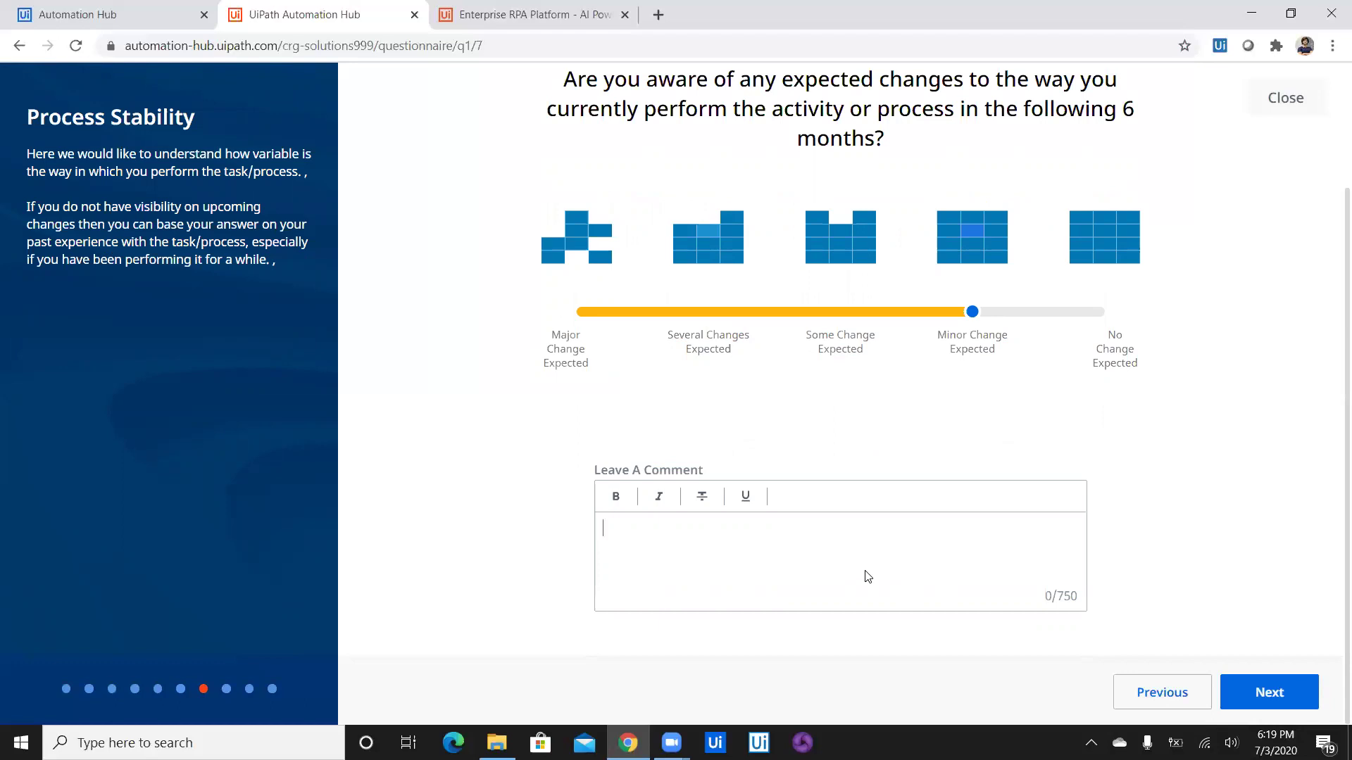
type("Exp")
type("ecting minor e")
type("changes as pe")
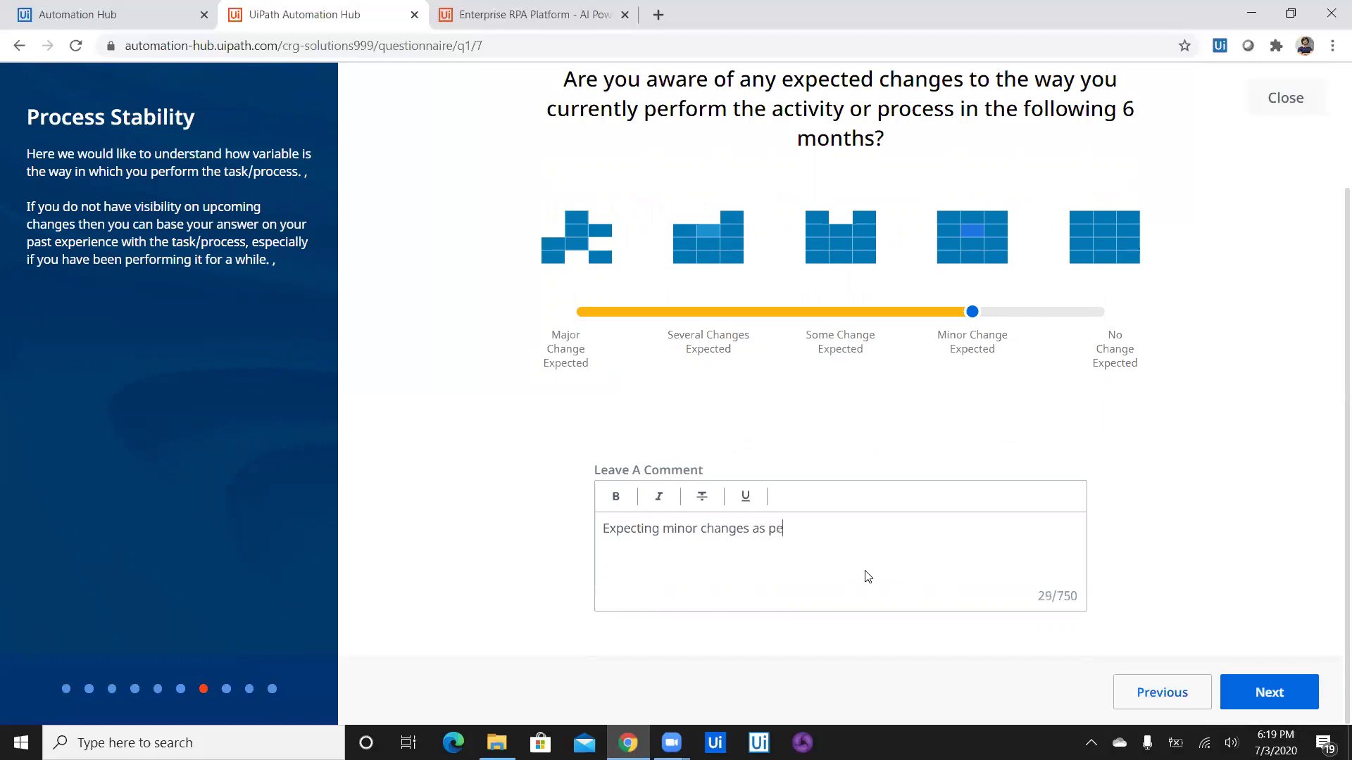
type("r process")
type(" change might")
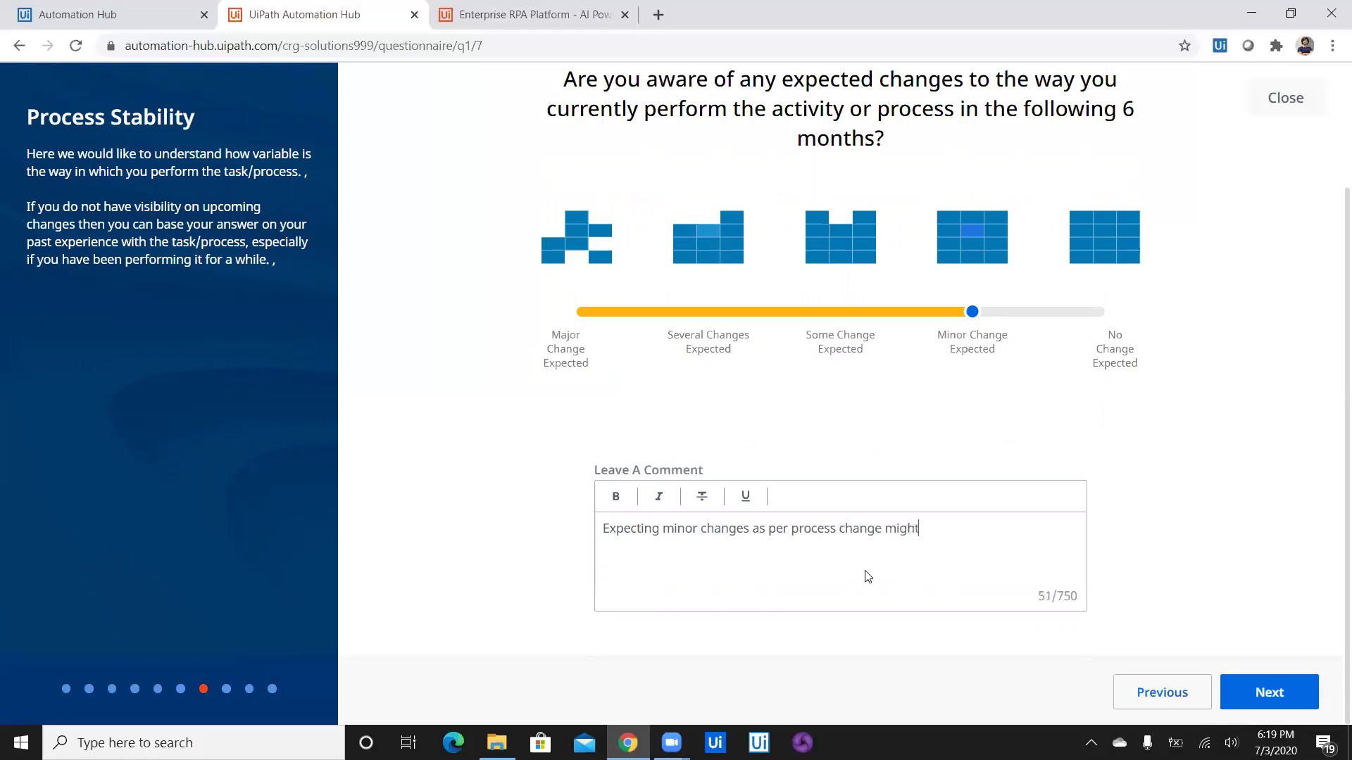
type(" be needed i")
type("in future.")
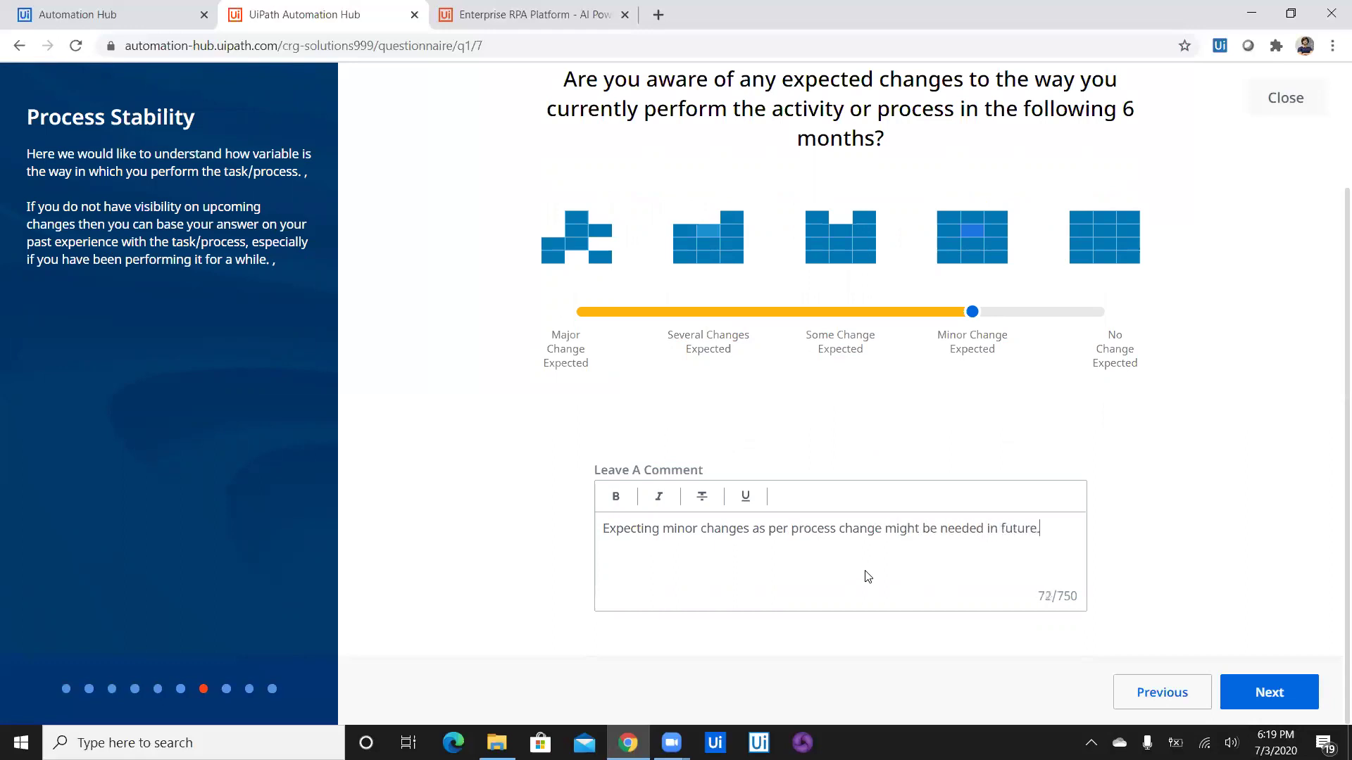
Step: Advance to the documentation question and tick Input Files as available documentation
left_click(1269, 694)
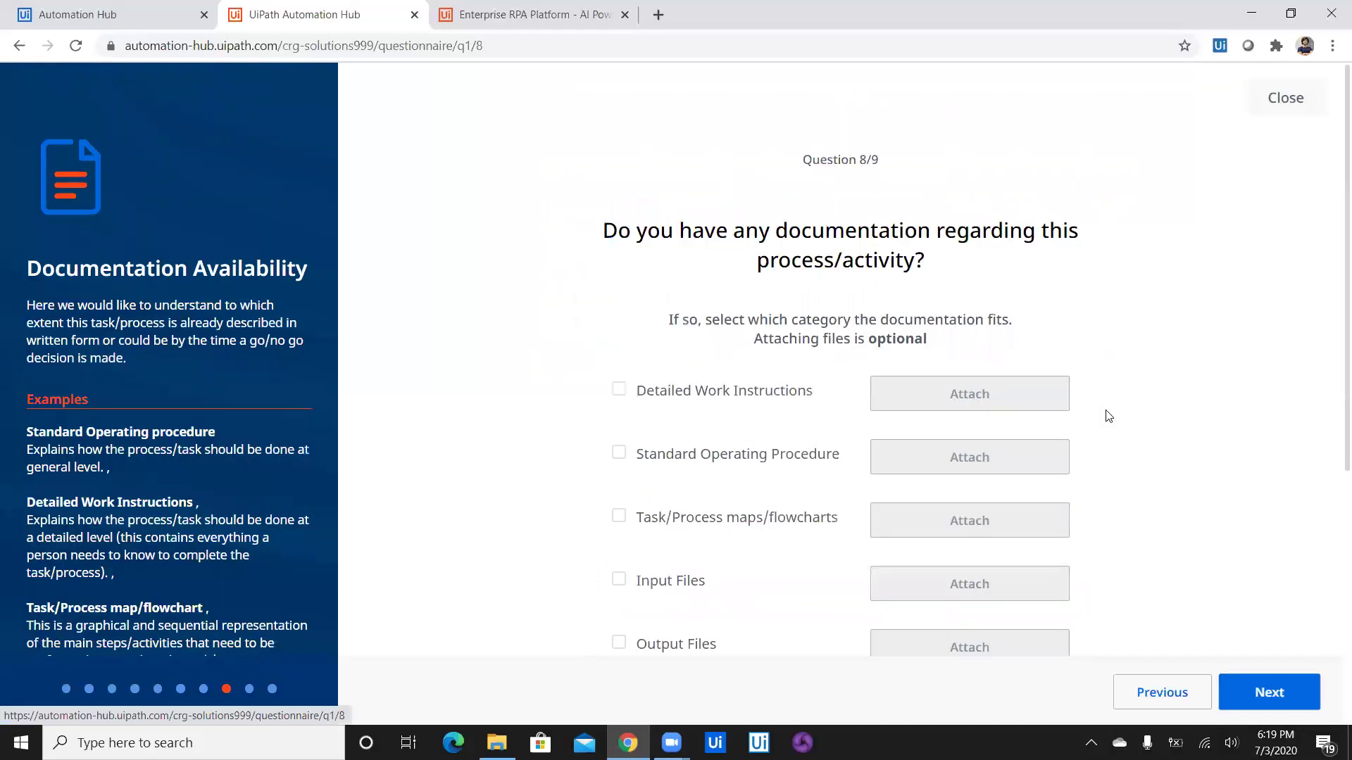
scroll(1331, 317, "down", 1)
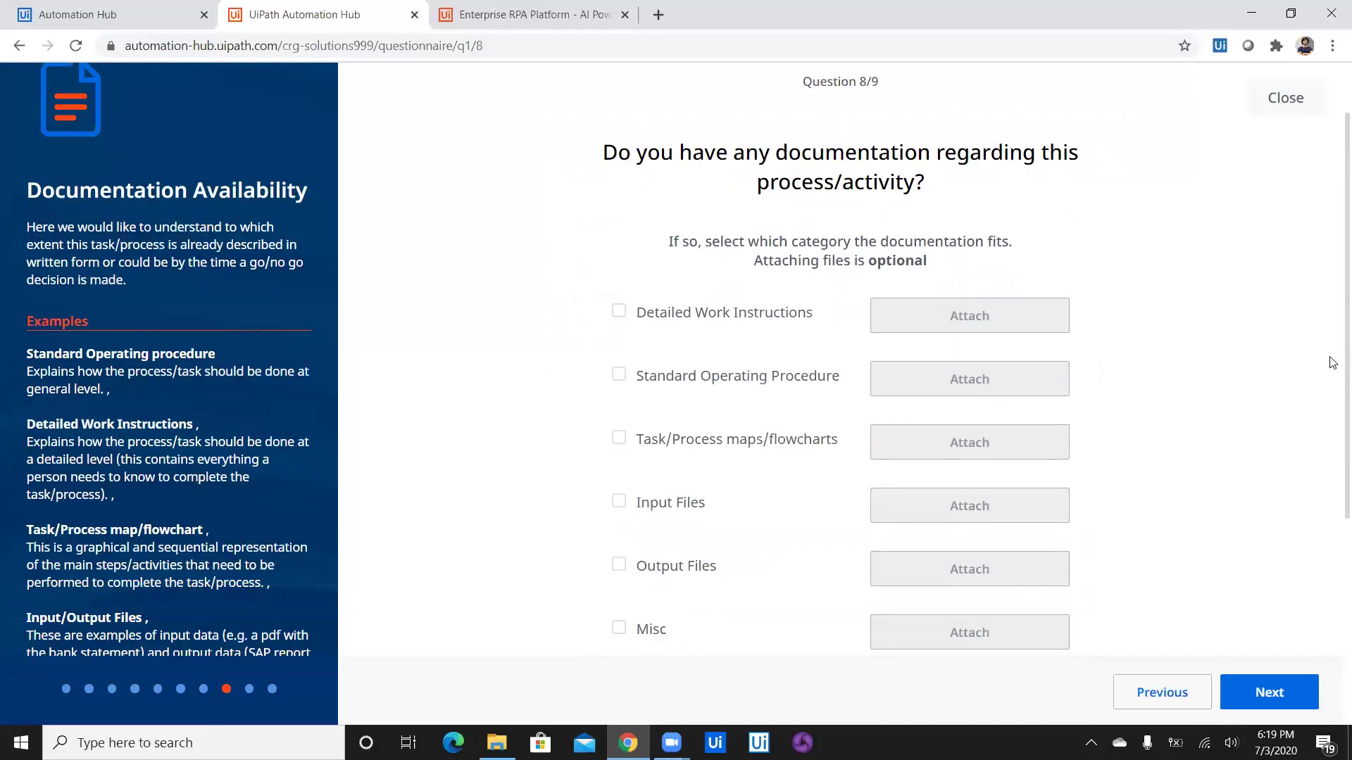
scroll(1332, 338, "down", 1)
scroll(1332, 350, "up", 1)
scroll(1332, 354, "down", 1)
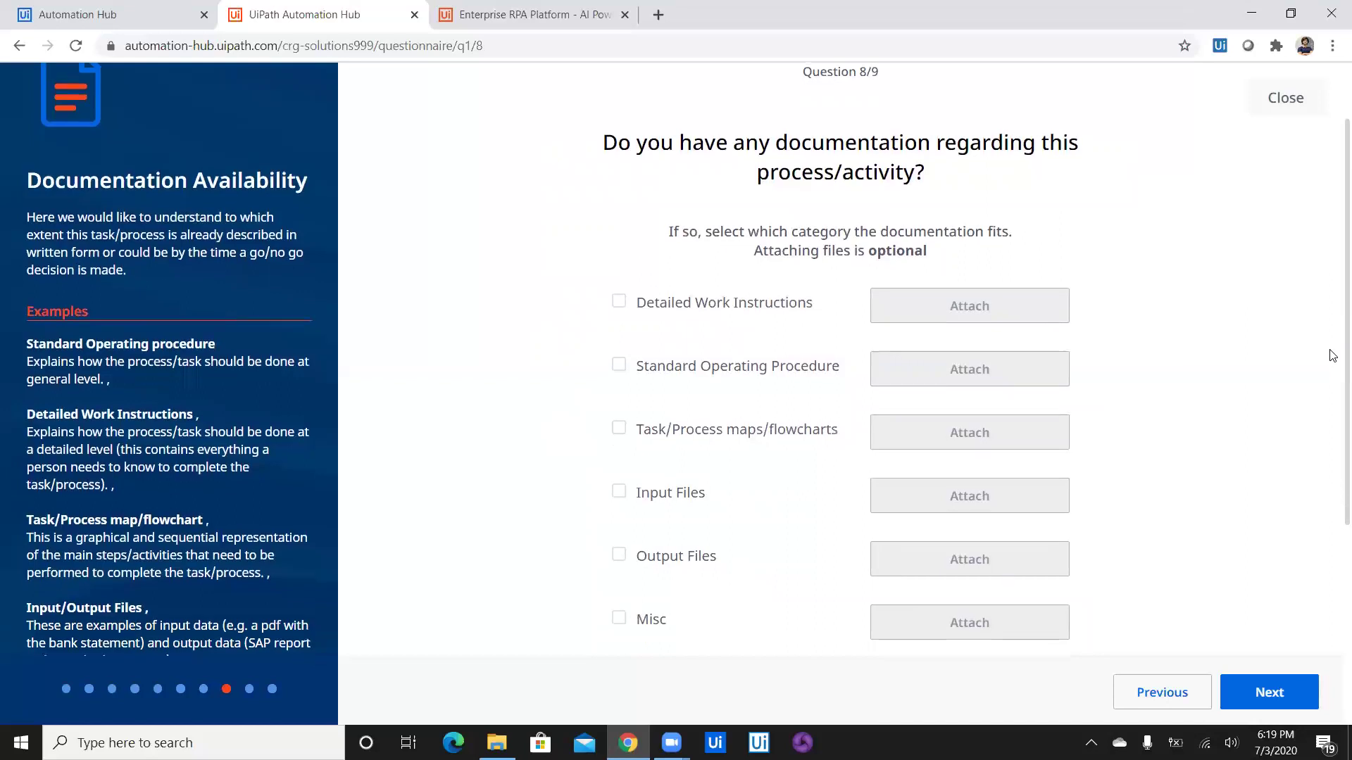
scroll(1332, 375, "down", 1)
scroll(1332, 382, "down", 1)
scroll(1332, 390, "down", 1)
scroll(1331, 393, "down", 1)
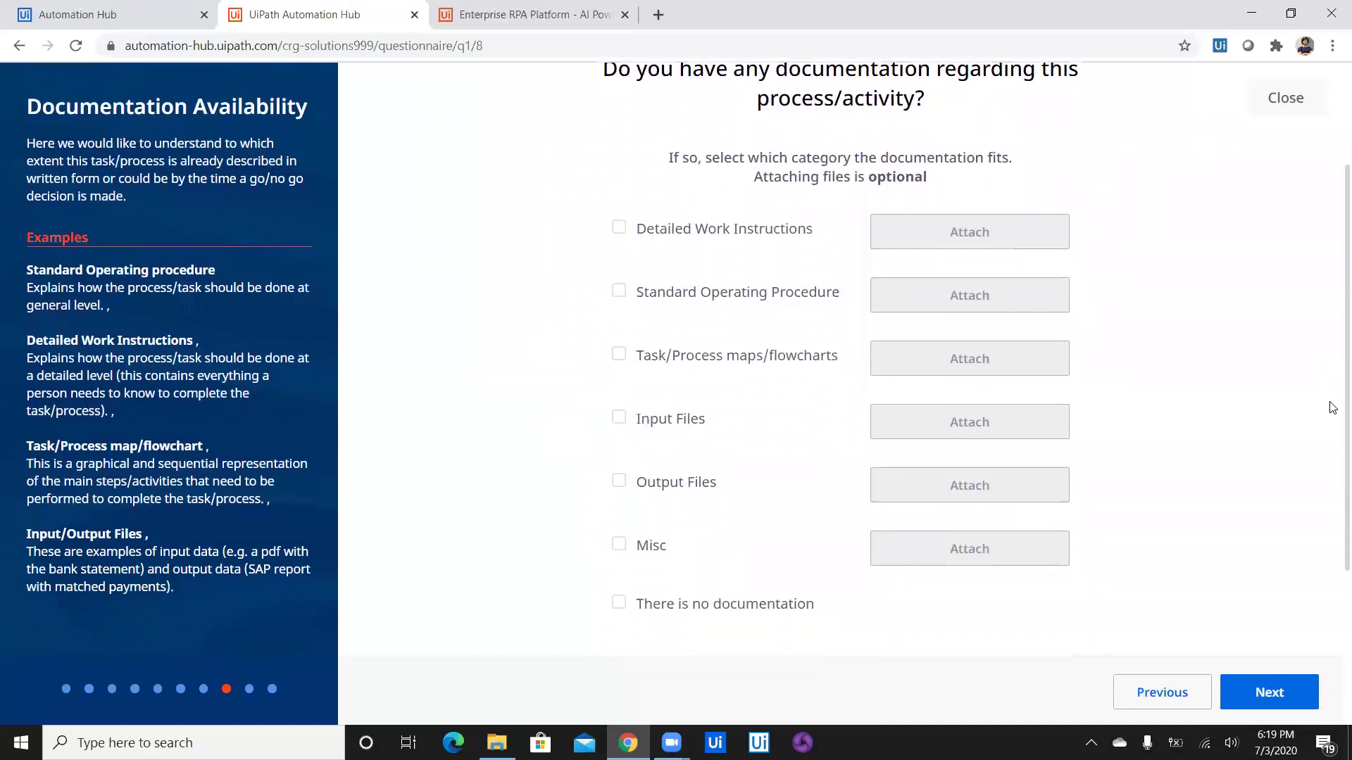
scroll(1332, 393, "up", 1)
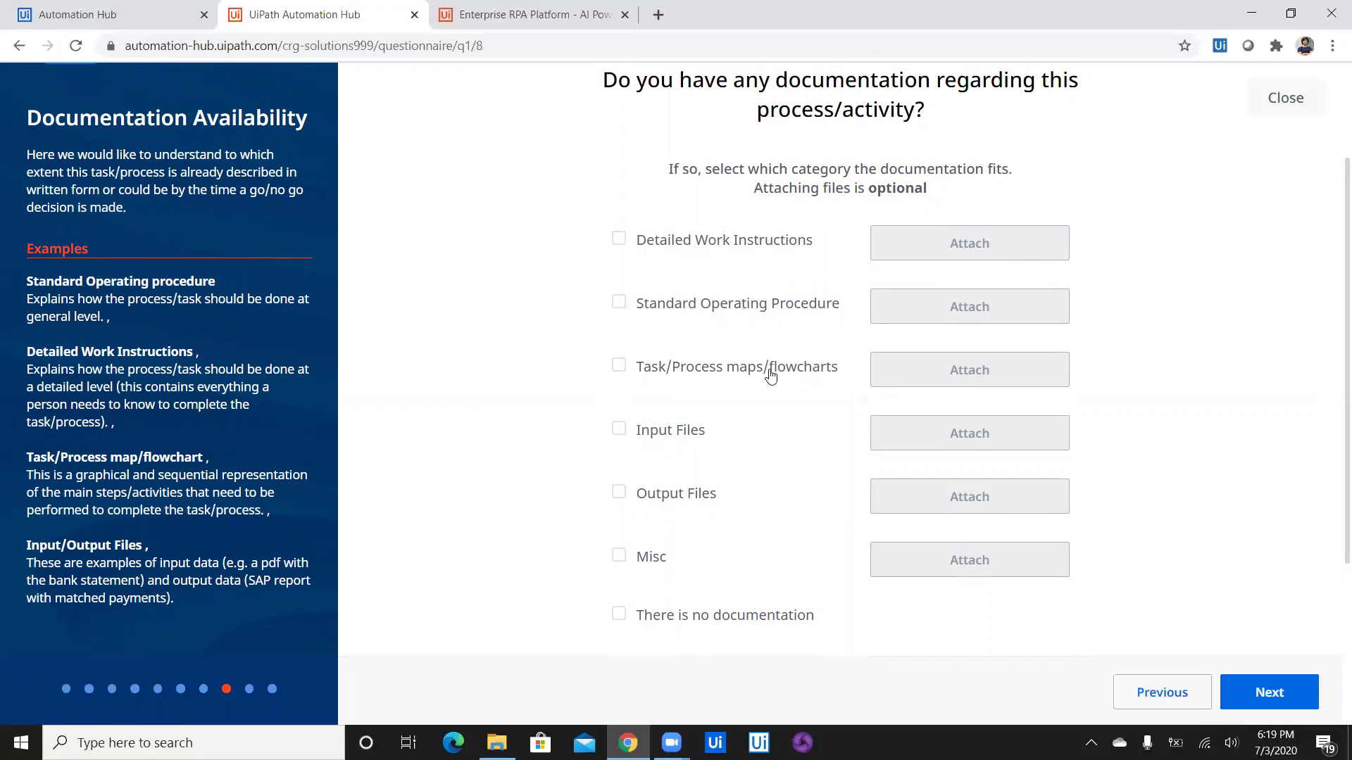
scroll(1333, 422, "down", 2)
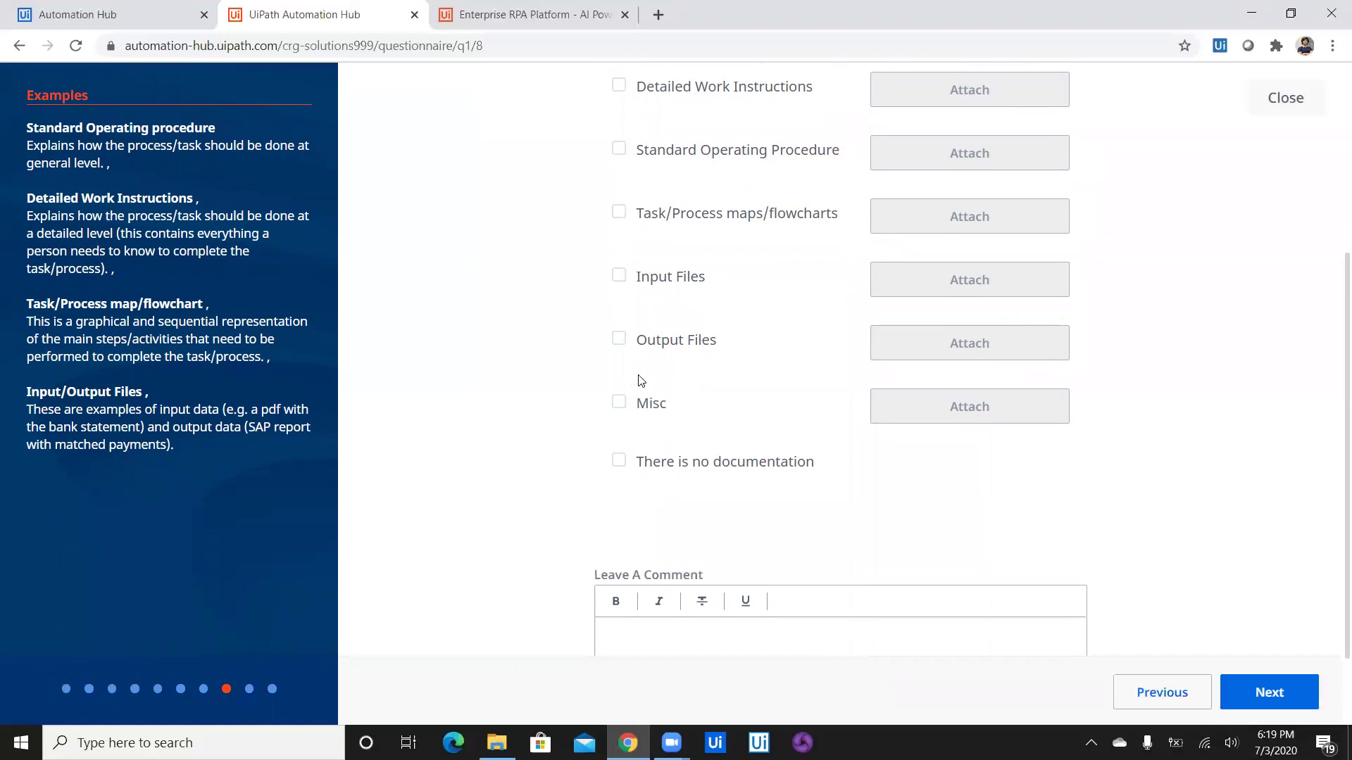
left_click(622, 276)
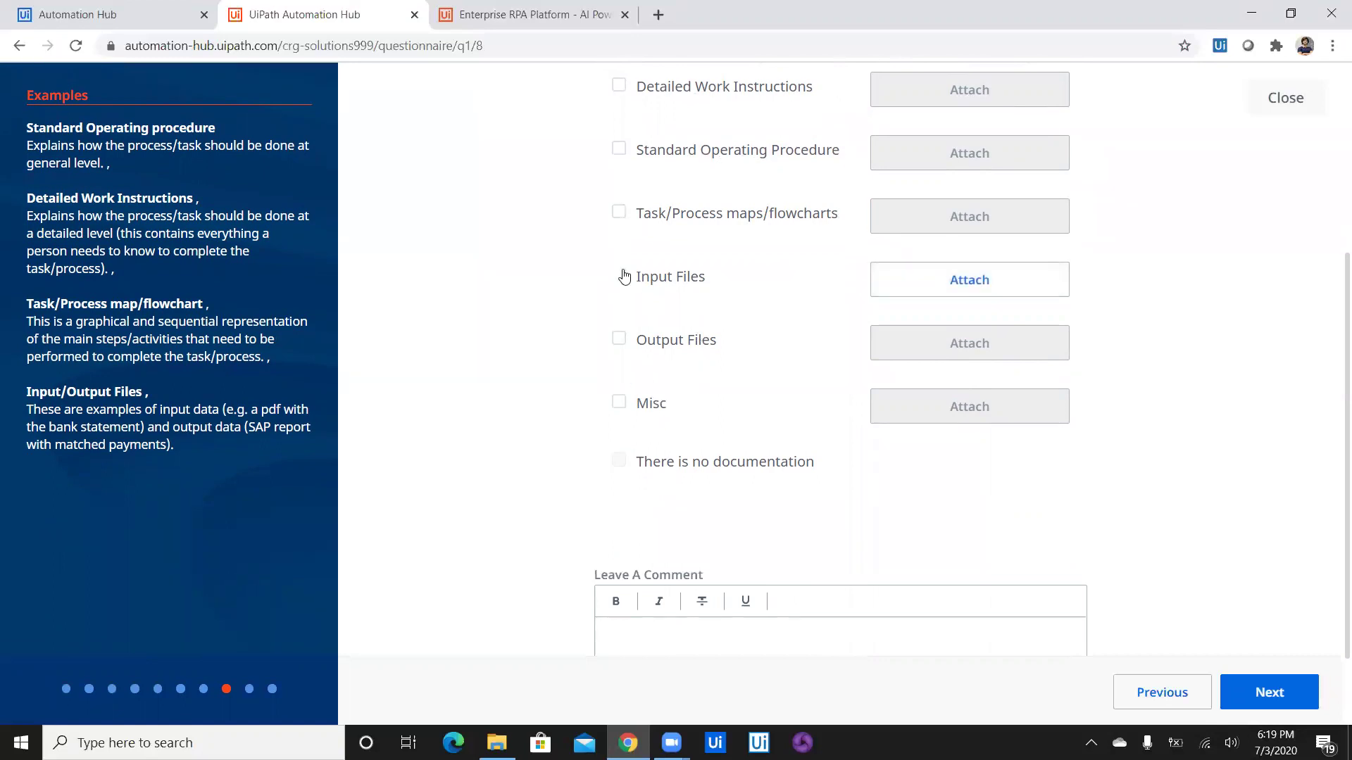
Step: Drop a resume PDF from the folder into the Input Files upload area
left_click(1027, 281)
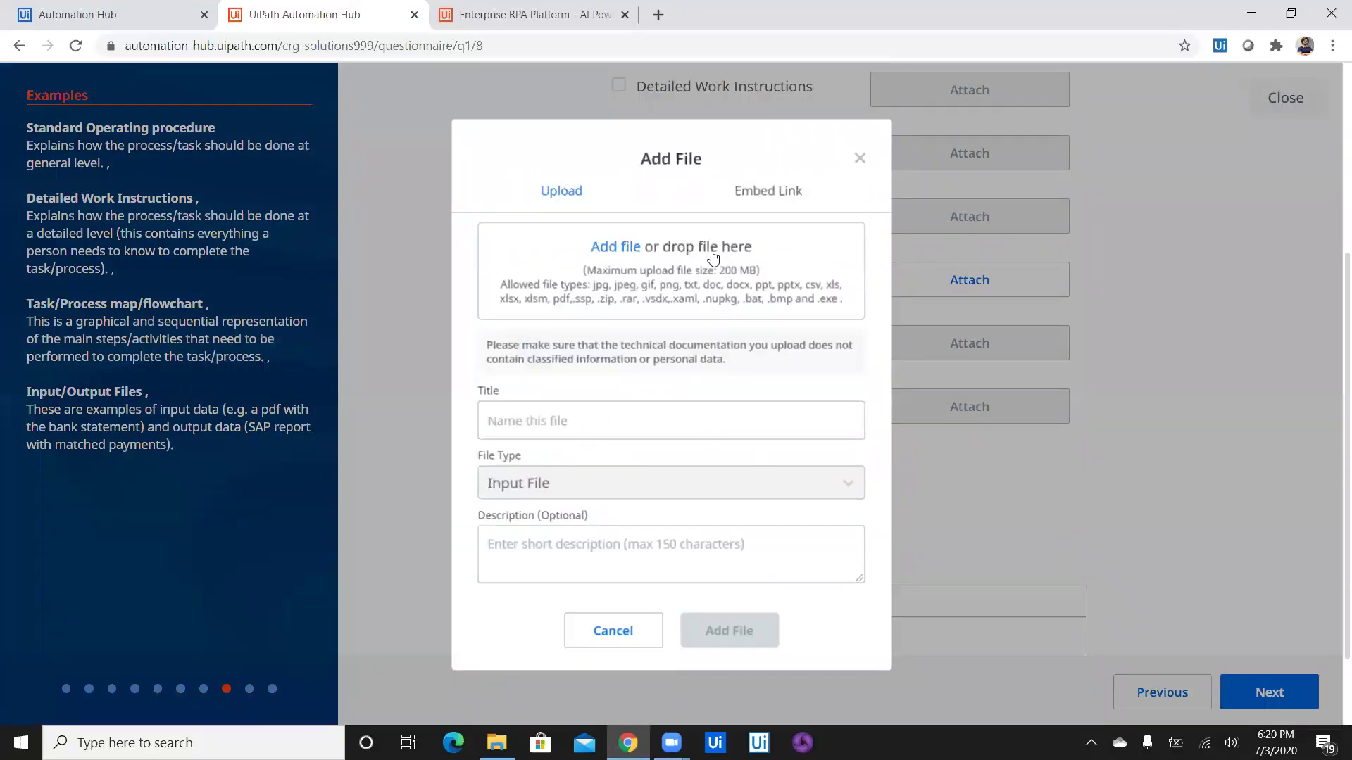
left_click(497, 743)
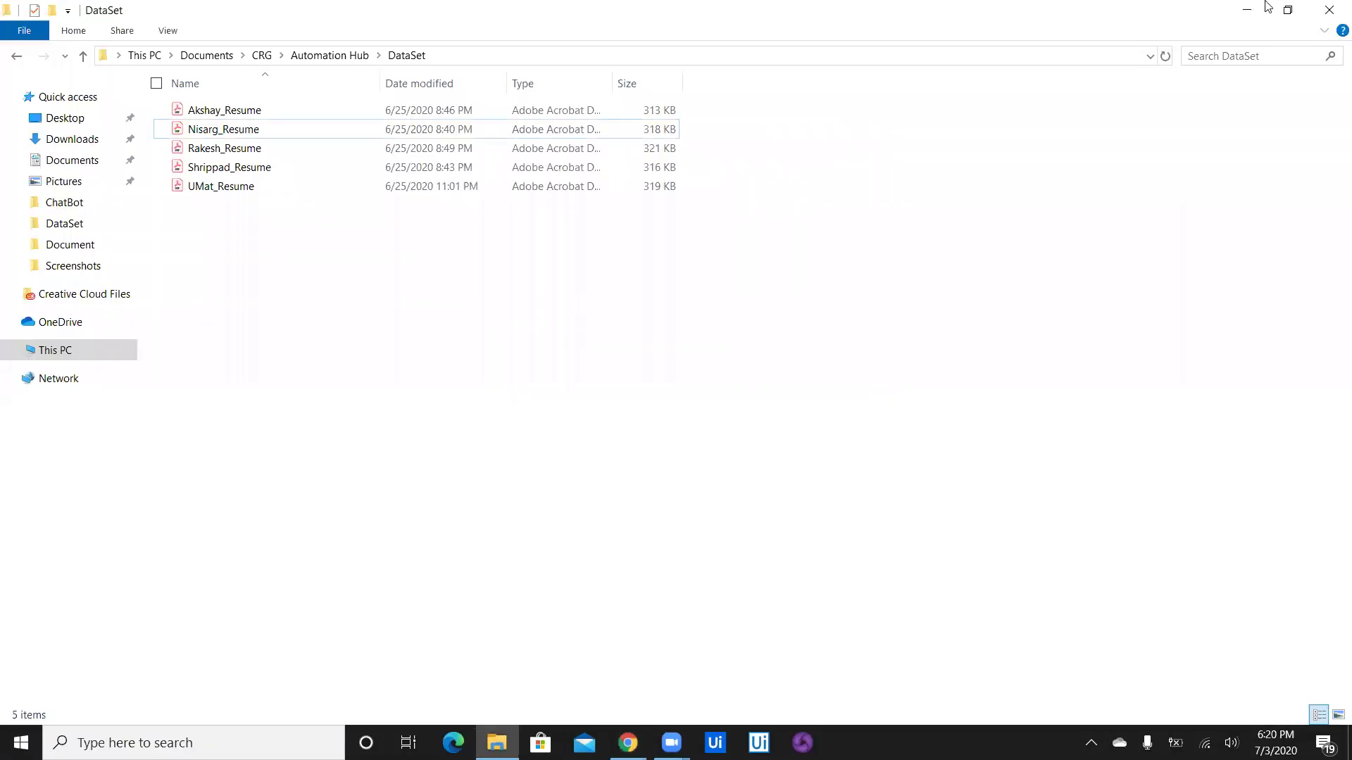
left_click(1288, 11)
left_click(897, 222)
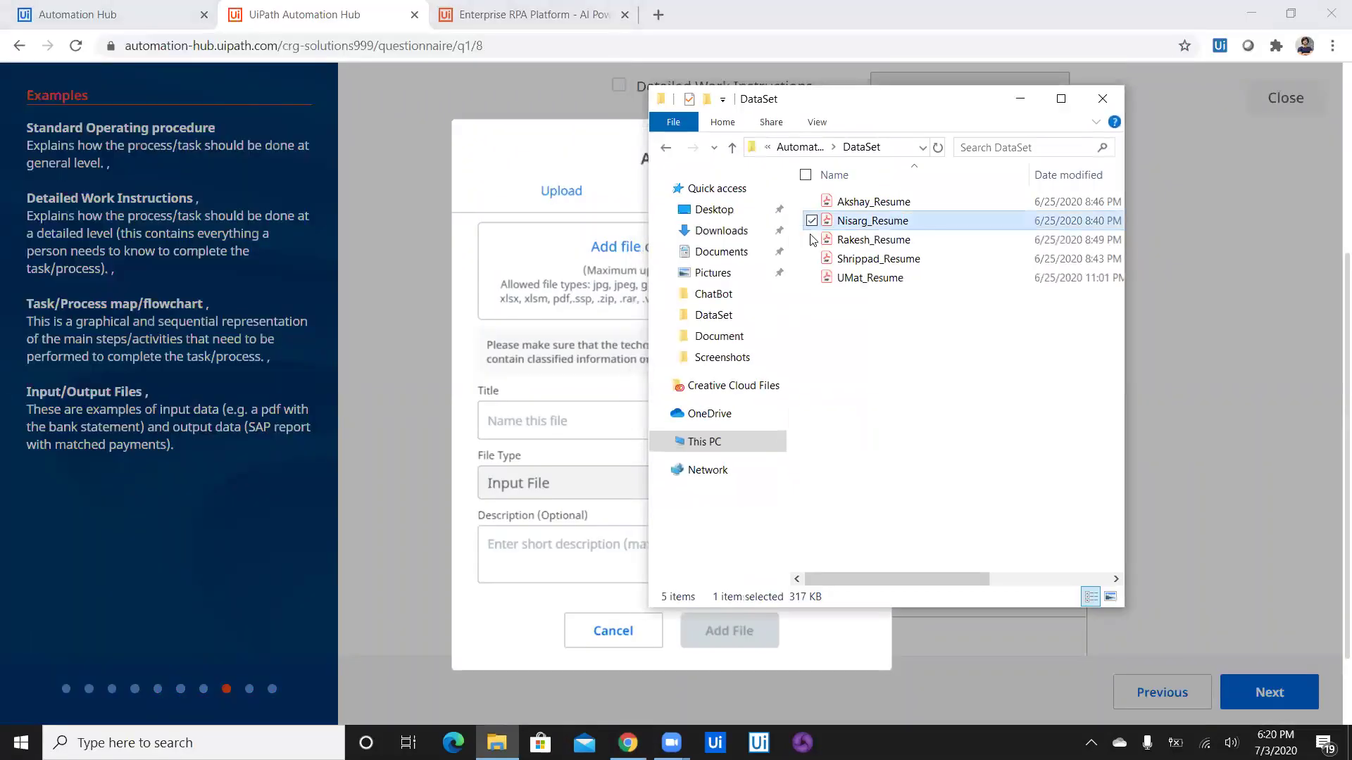
left_click_drag(597, 278, 589, 290)
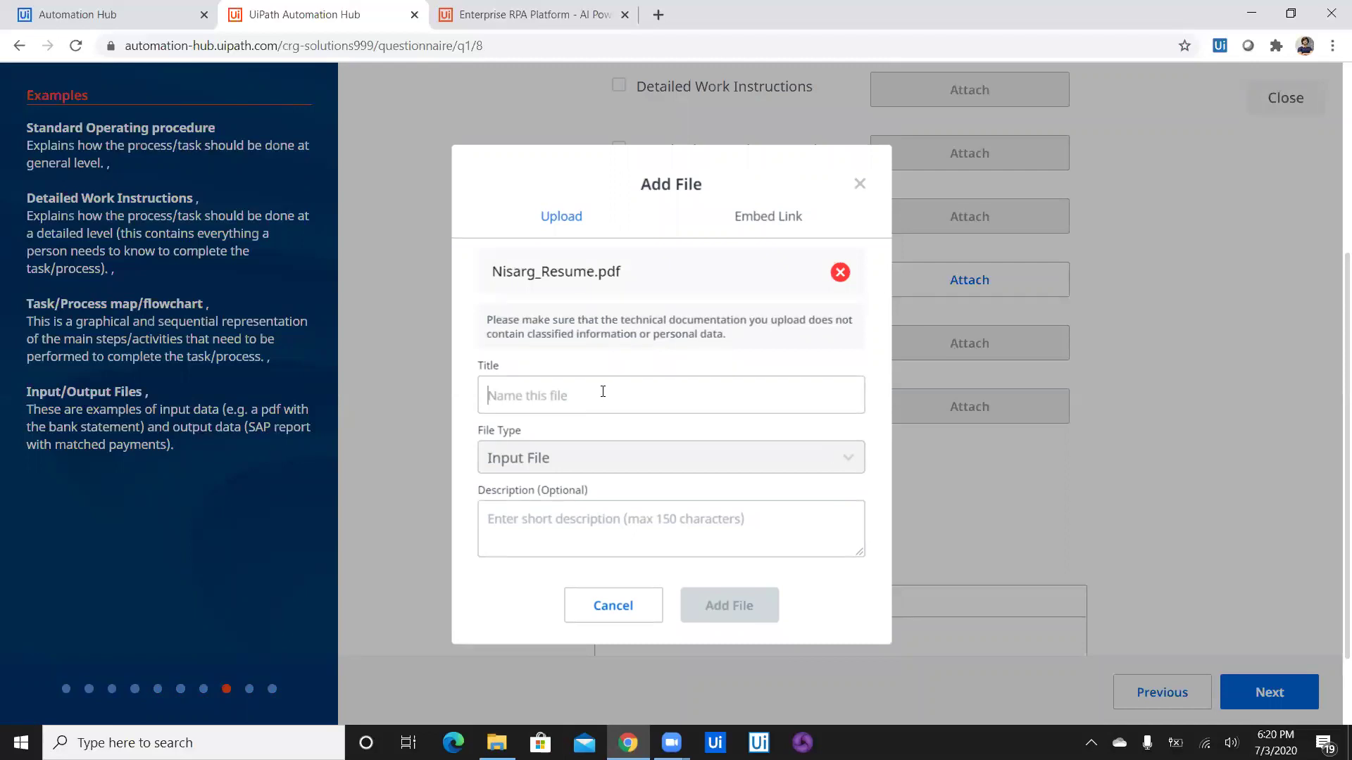
type("Sample Doc")
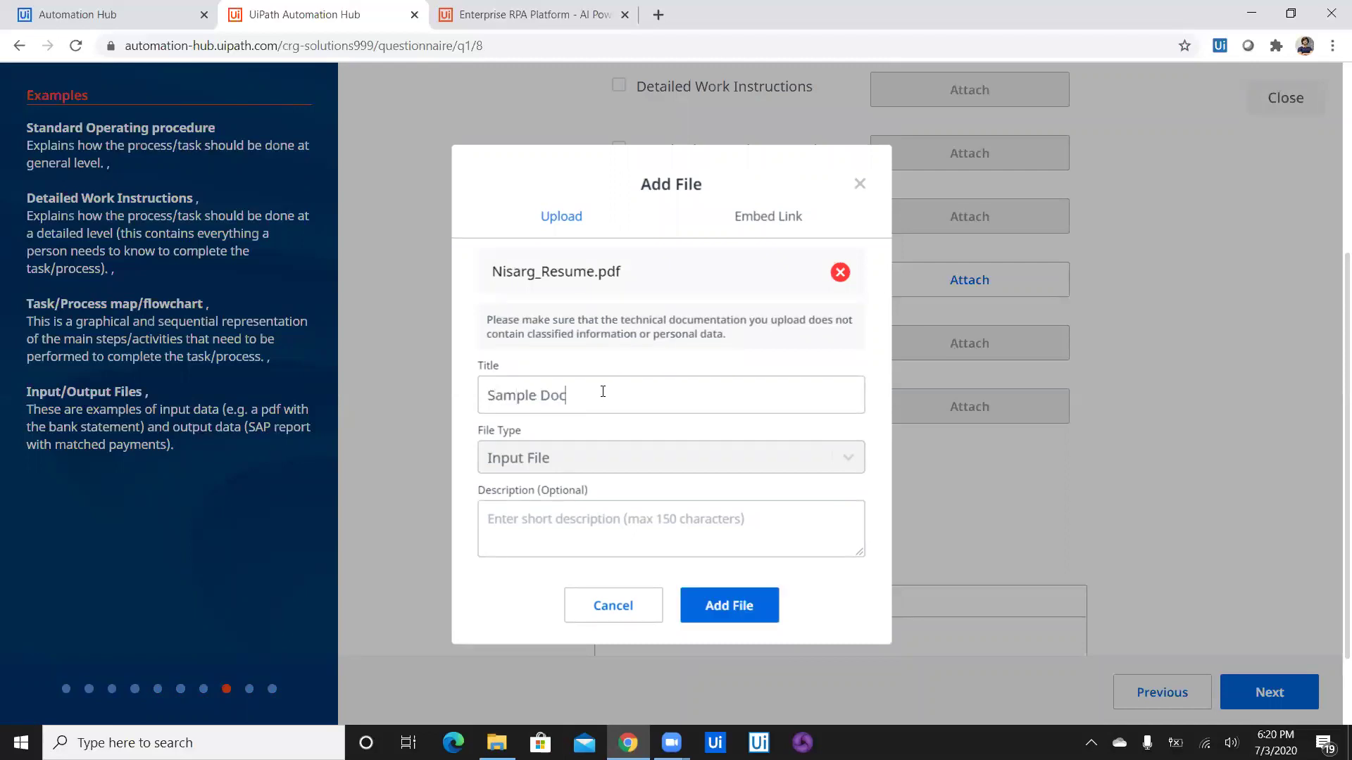
type("ument")
Step: Upload it titled Sample Input Document, described as a sample candidate resume
key("BackSpace")
key("BackSpace")
type("n")
type("Inp")
type("ut")
left_click(607, 507)
type("Sample ")
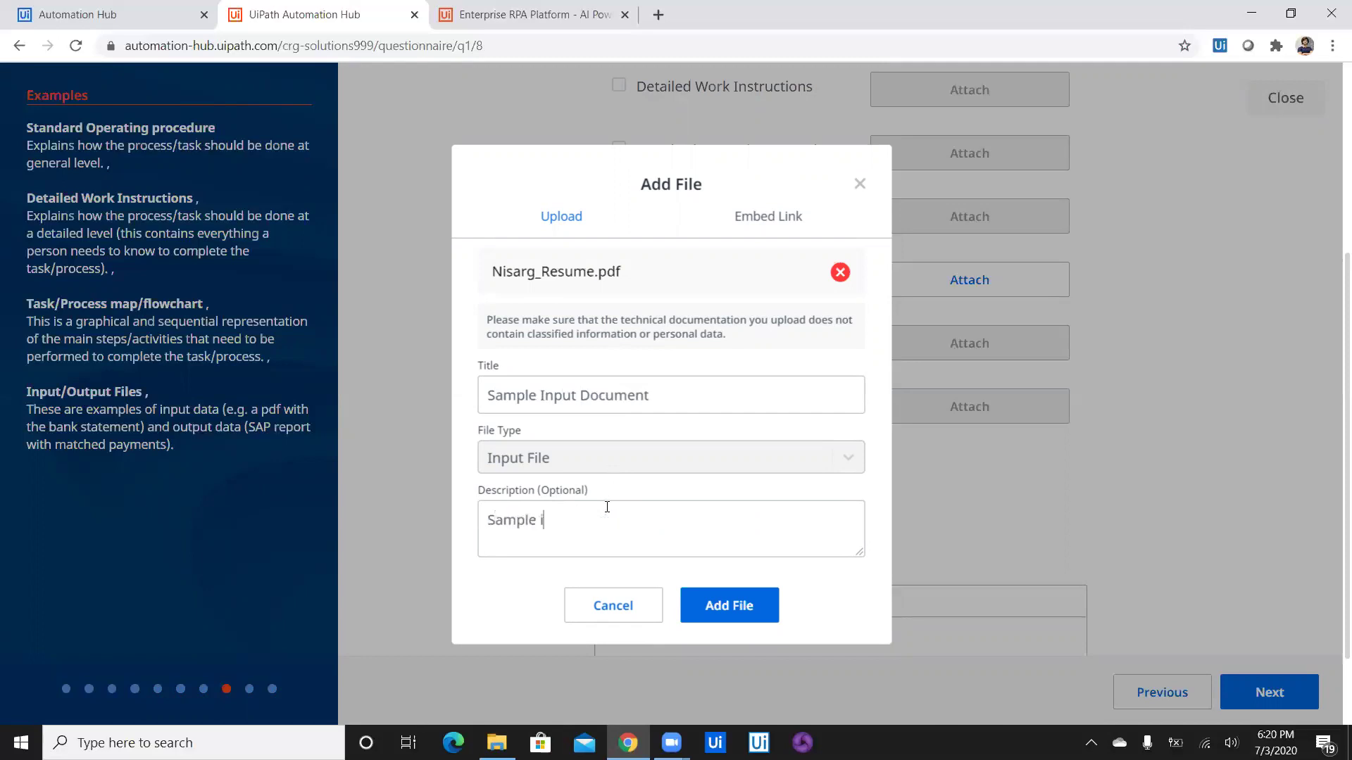
type("inp")
key("BackSpace")
key("BackSpace")
key("BackSpace")
type("candidate resu")
type("me")
left_click(710, 605)
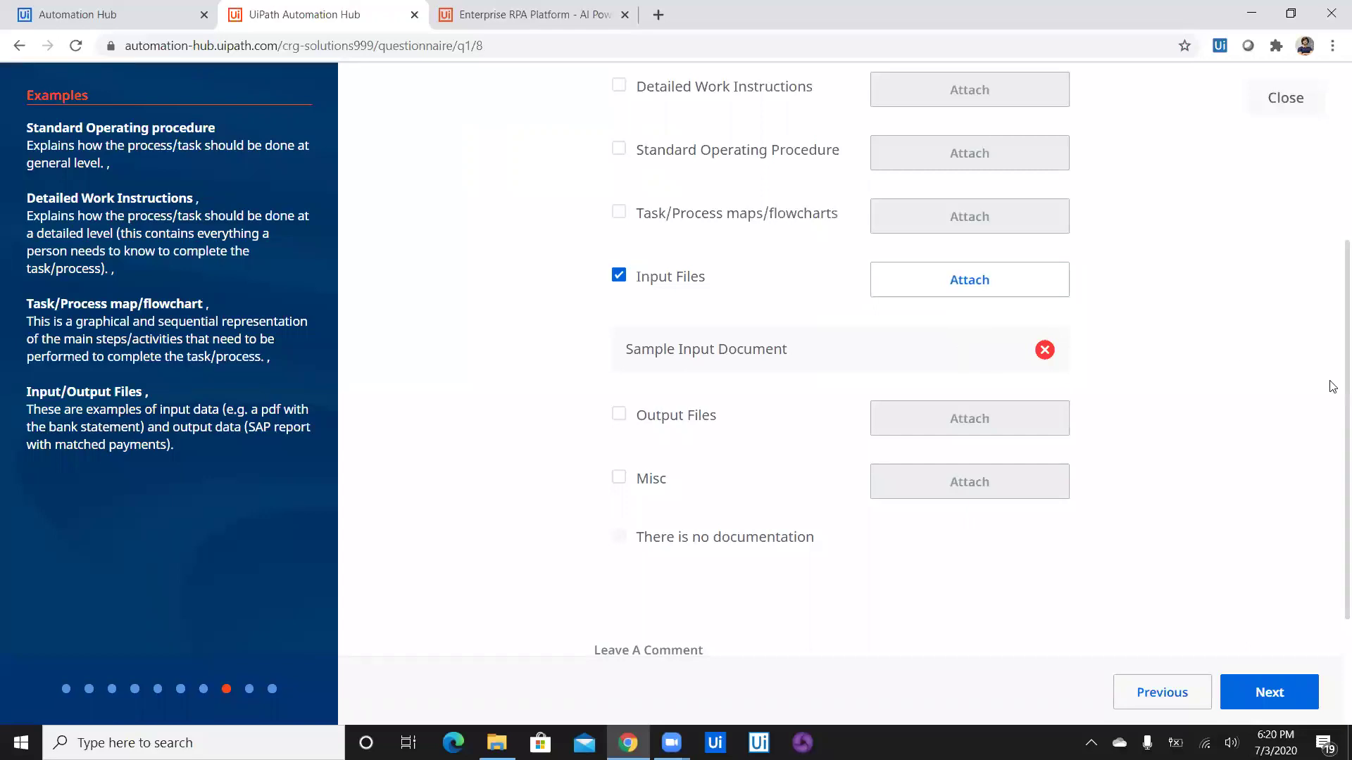
scroll(1334, 386, "up", 2)
scroll(1333, 322, "up", 1)
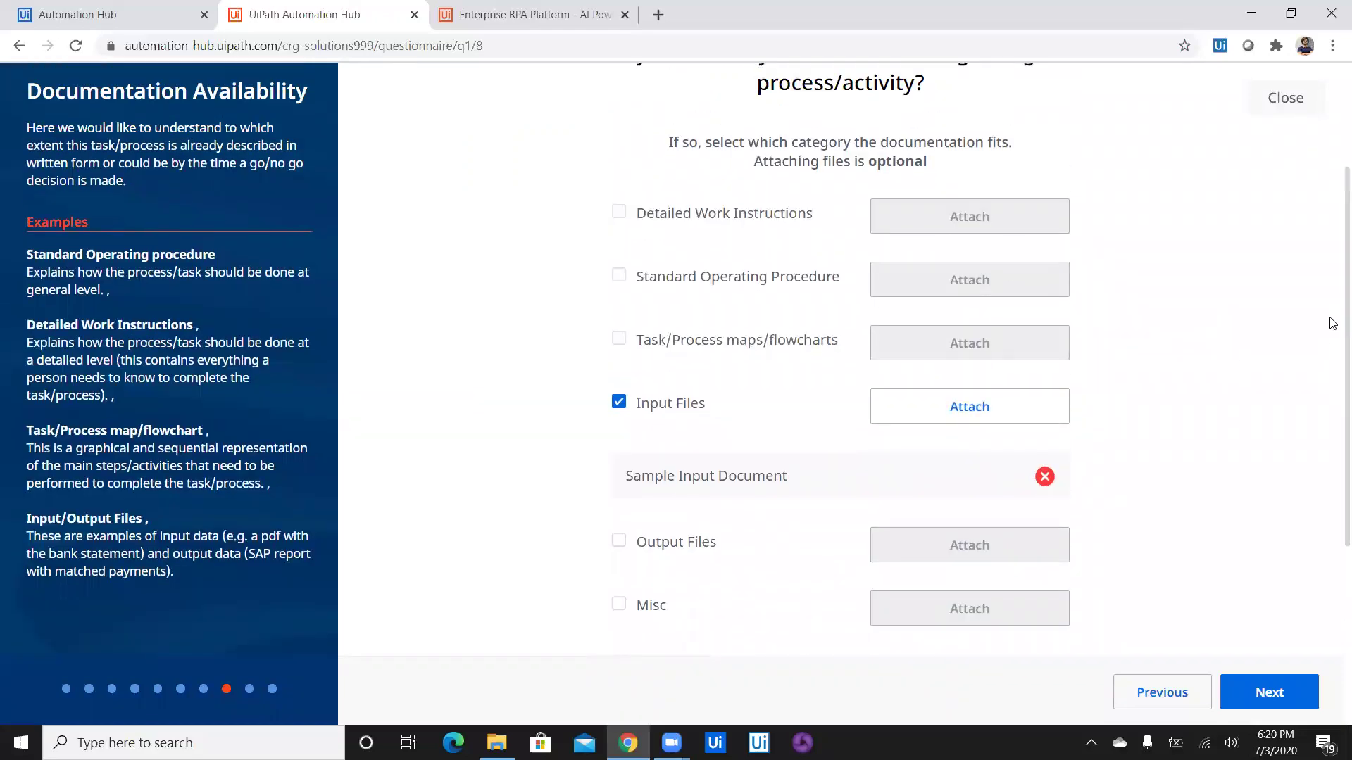
scroll(1330, 533, "down", 3)
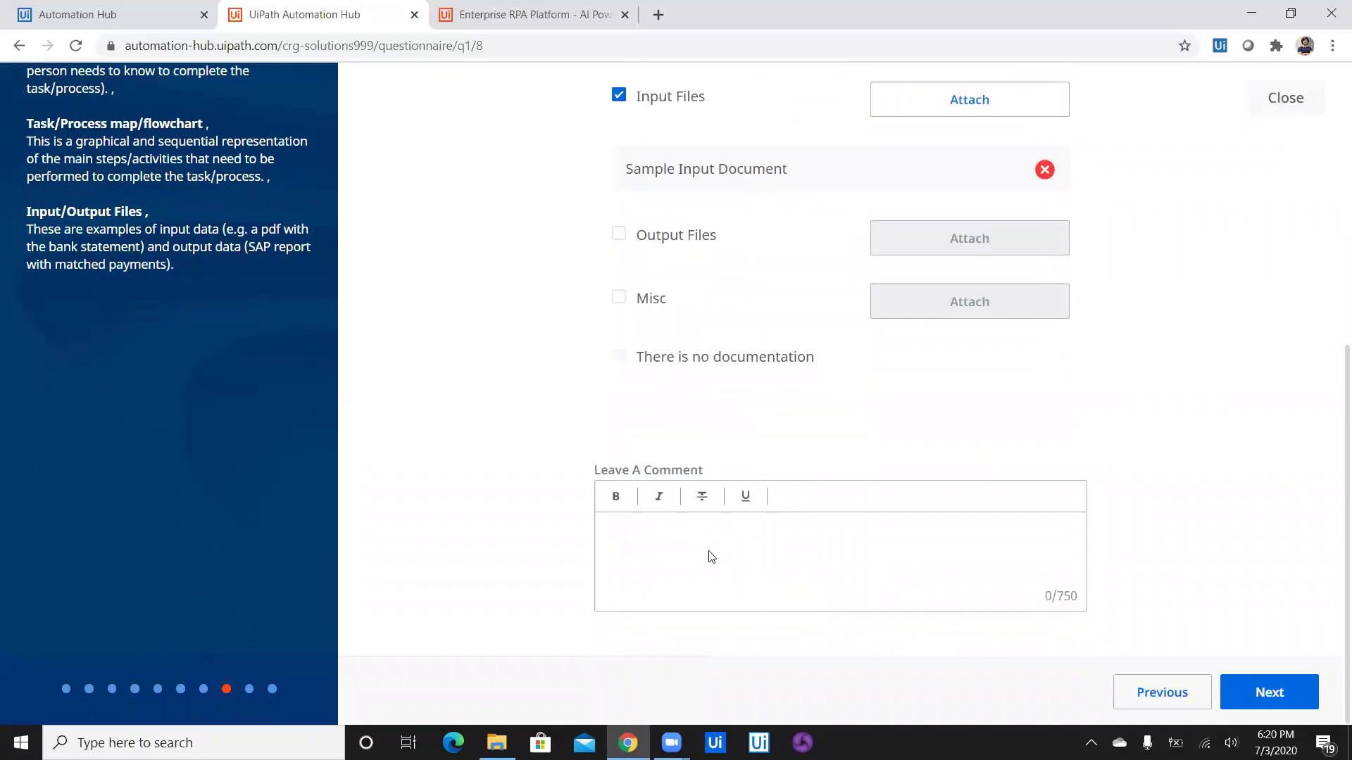
type("I have a")
type("dded a sam")
type("ple candida")
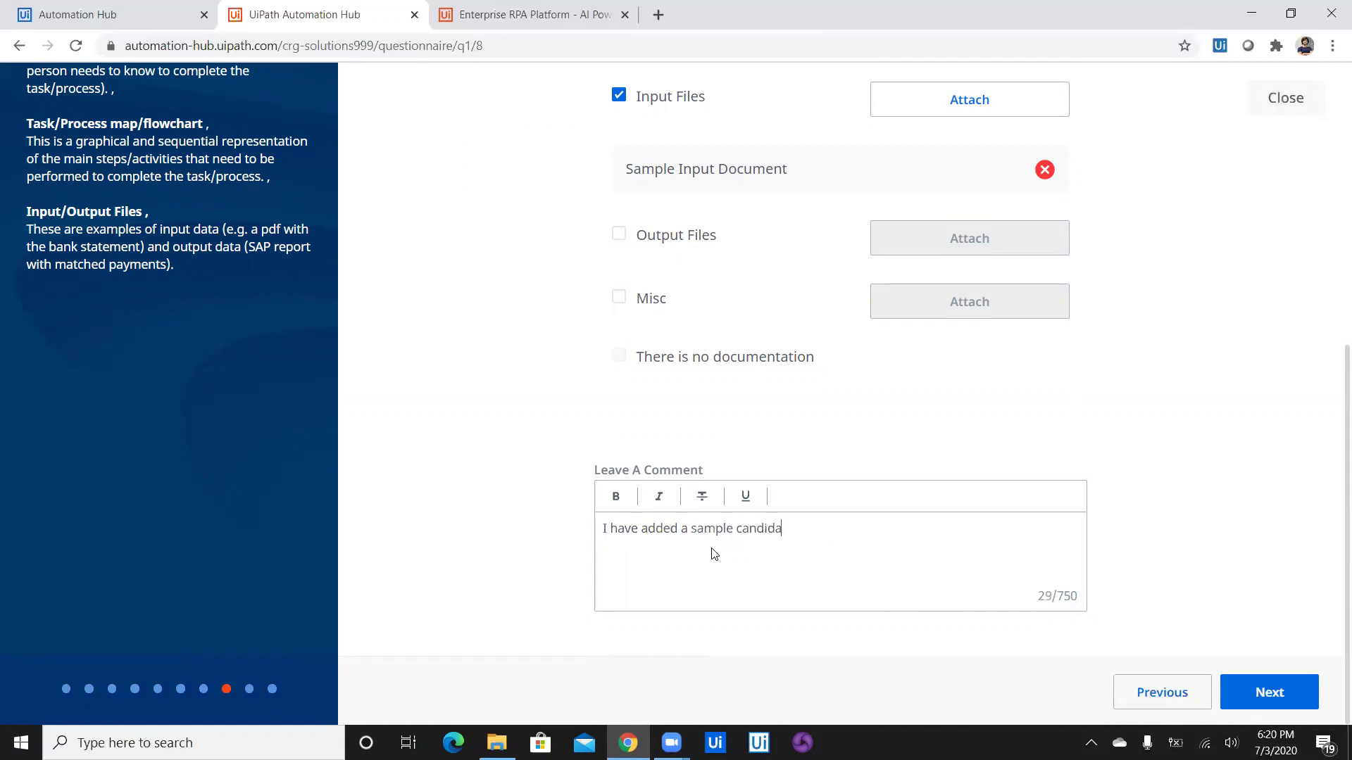
type("te resume")
type(".")
Step: Leave the comment "I have added a sample candidate resume." and continue to the next question
left_click(1263, 700)
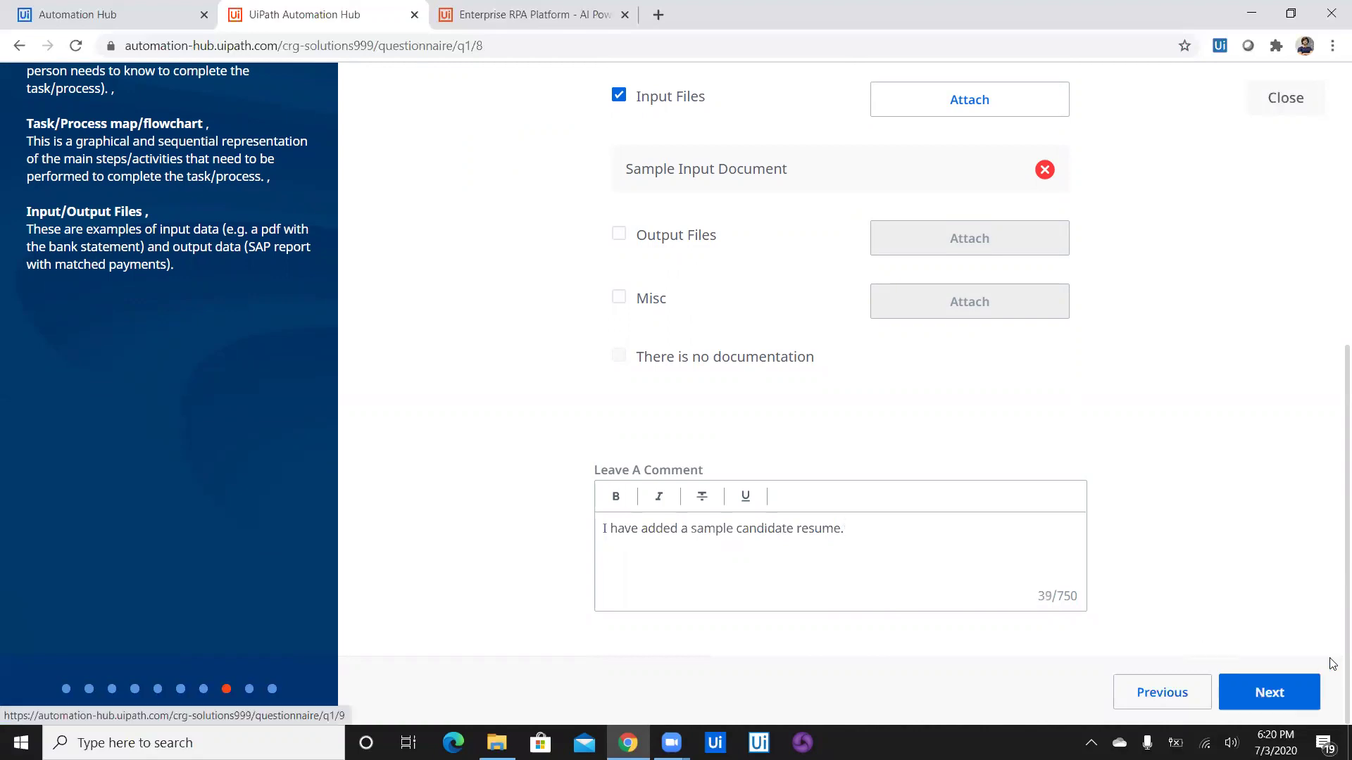
scroll(1333, 664, "up", 5)
scroll(1329, 687, "down", 5)
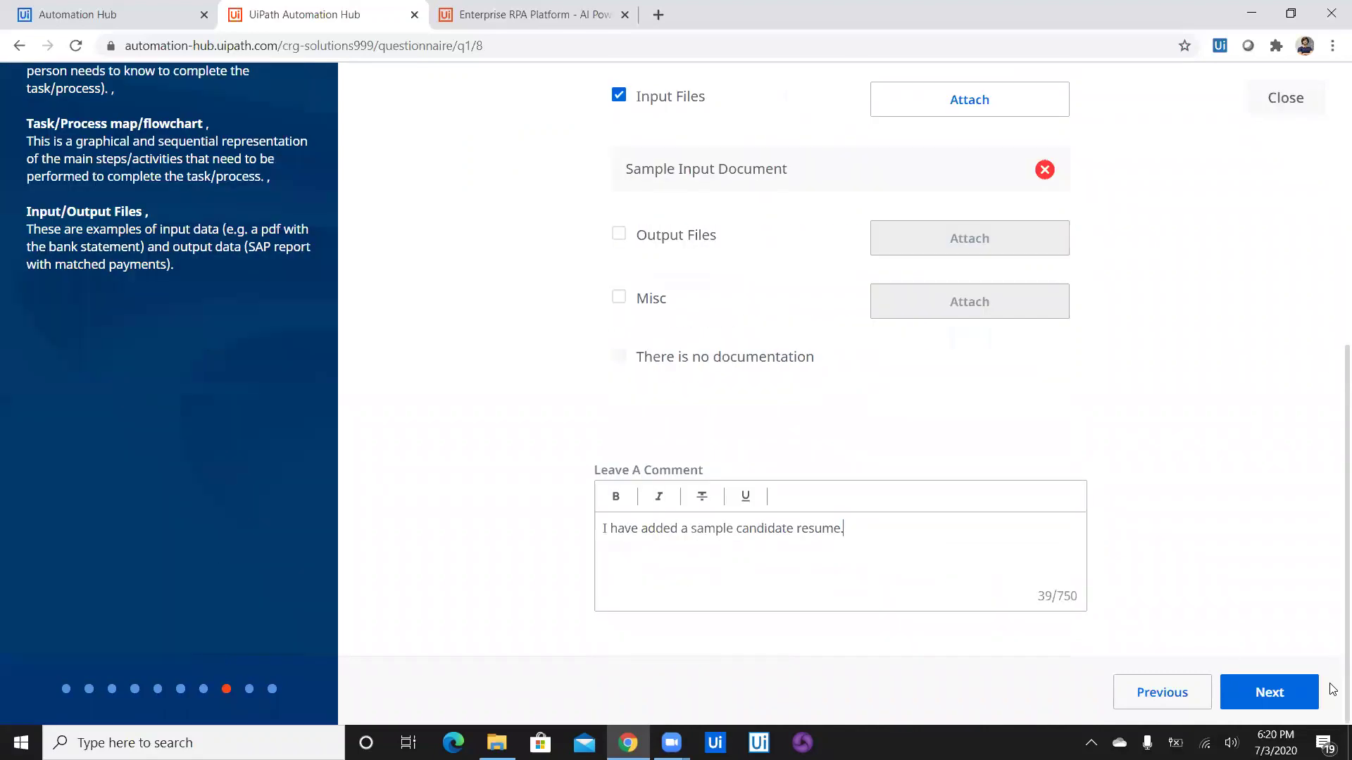
left_click(1265, 697)
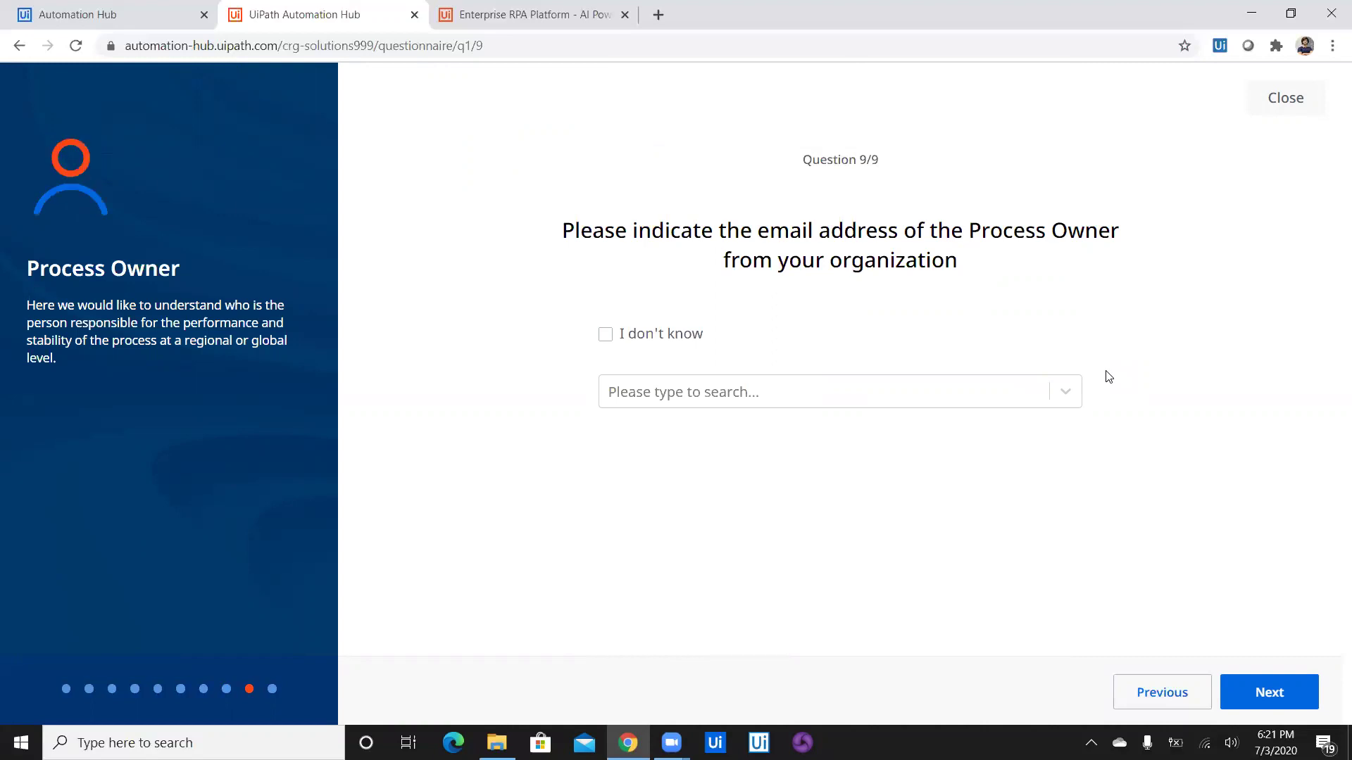
left_click(1068, 393)
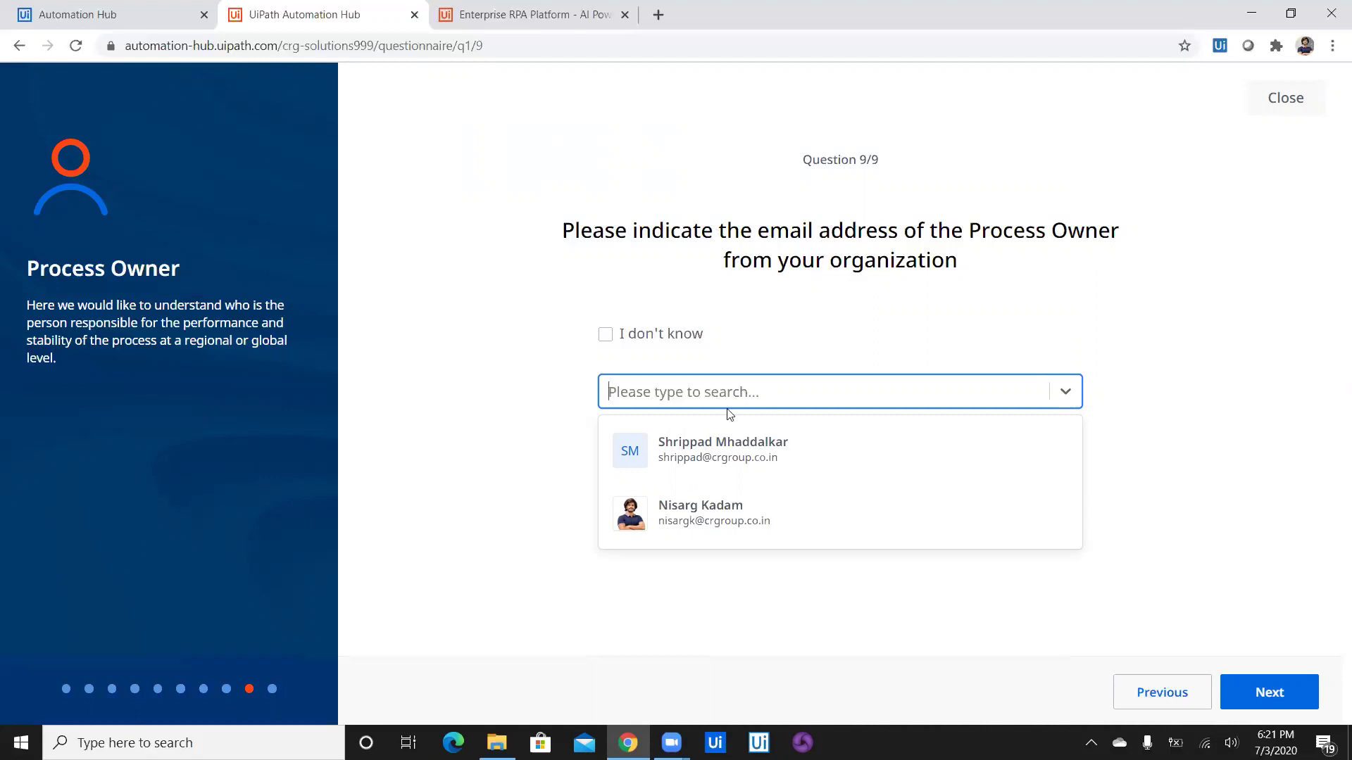
type("Shri")
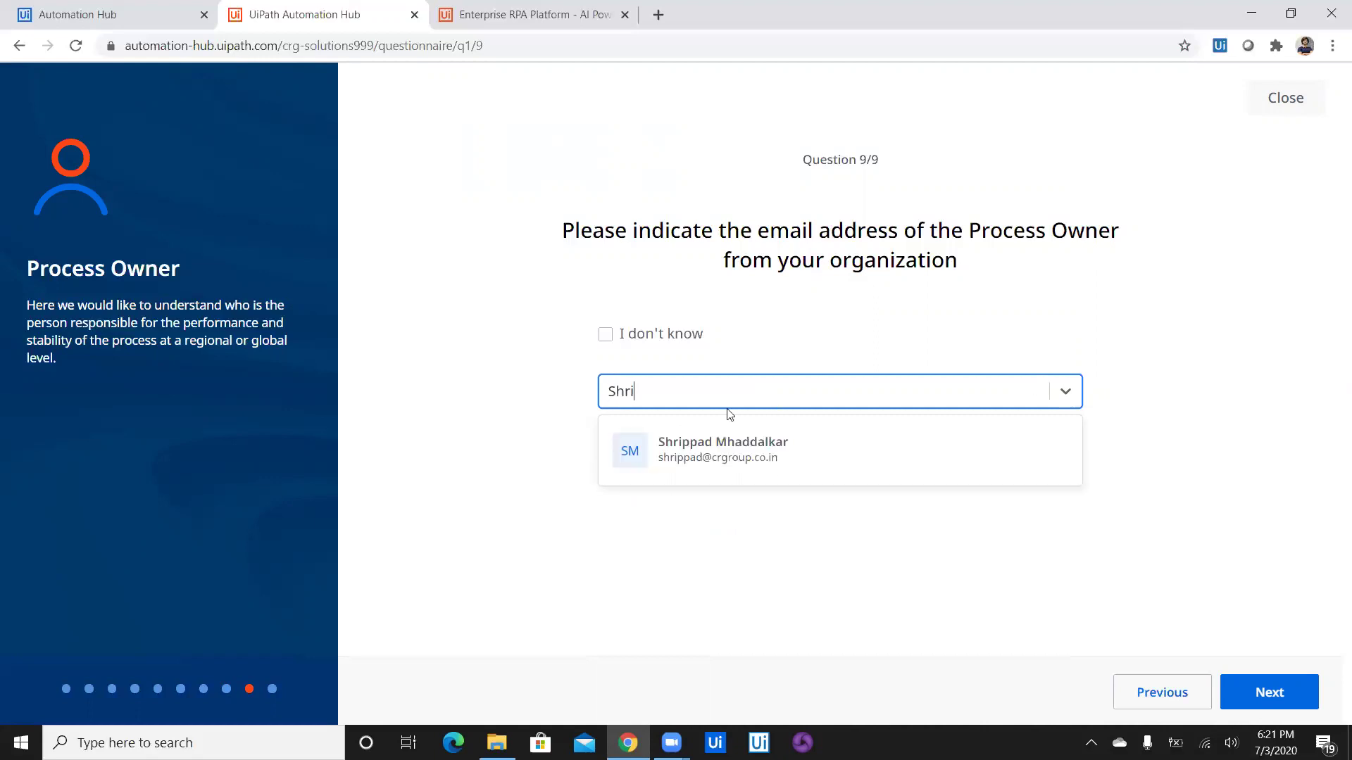
left_click(745, 458)
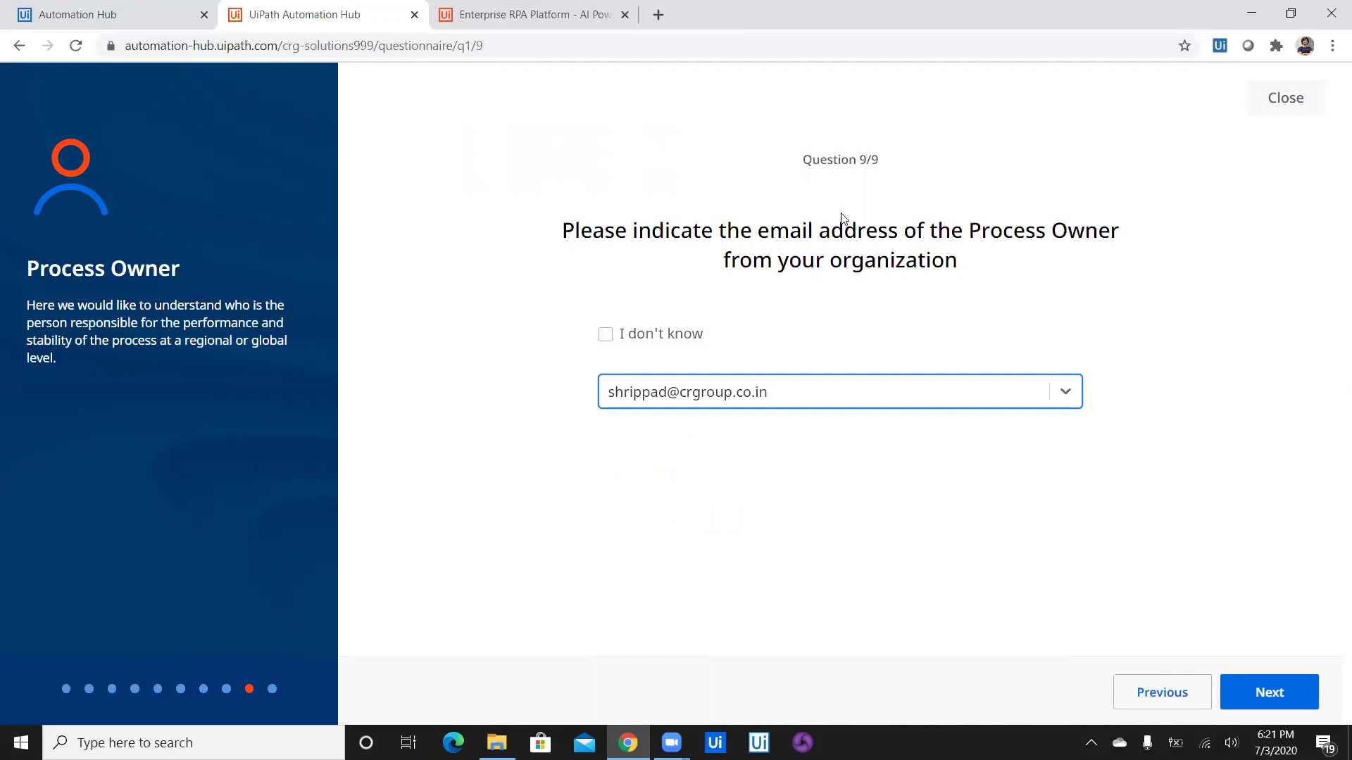
left_click(1268, 700)
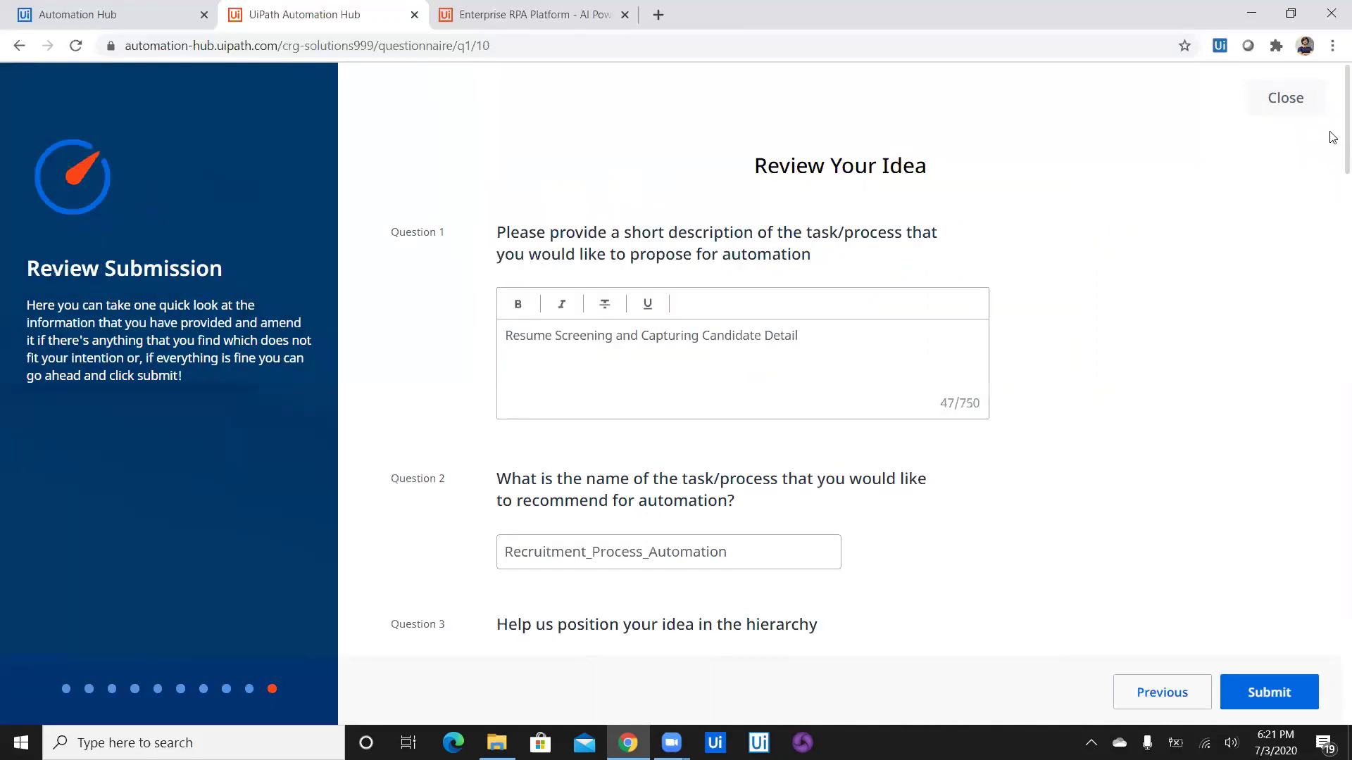
scroll(1333, 127, "down", 2)
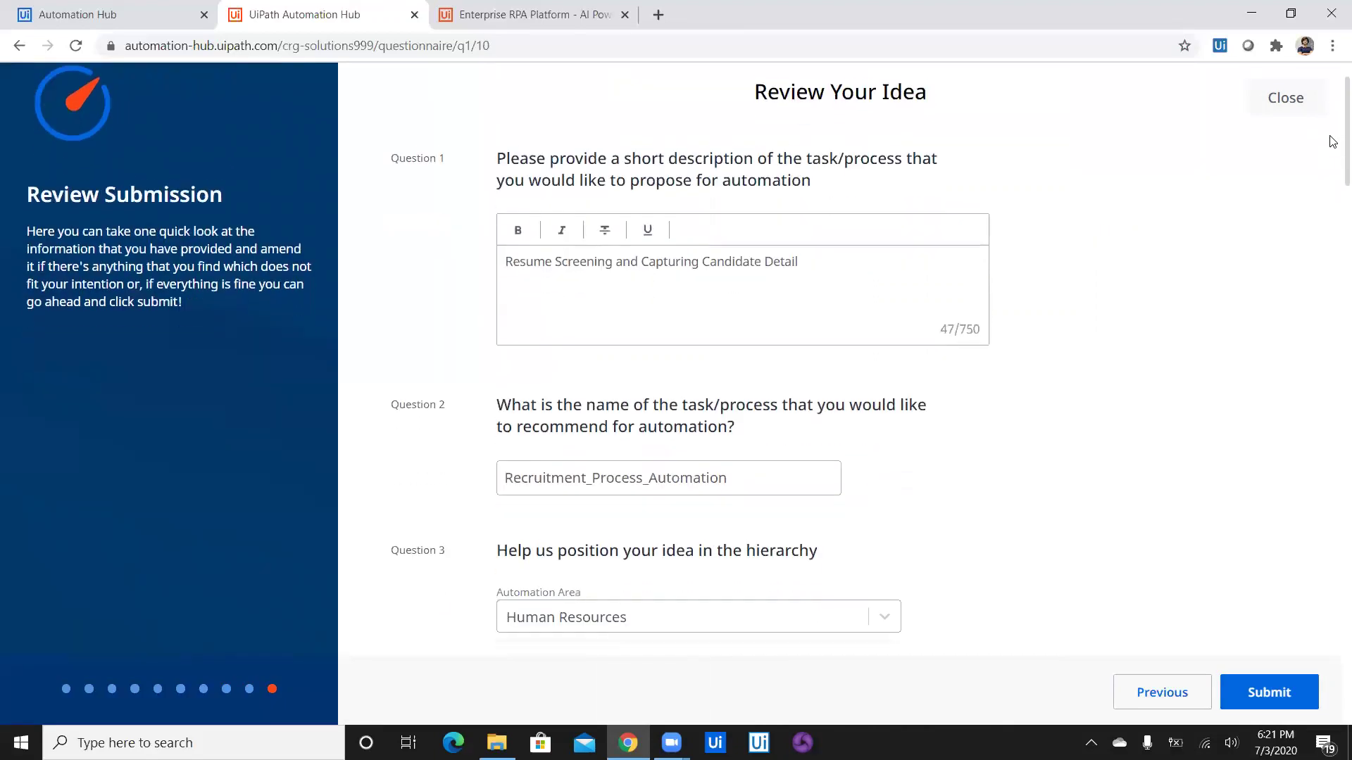
scroll(1331, 142, "down", 1)
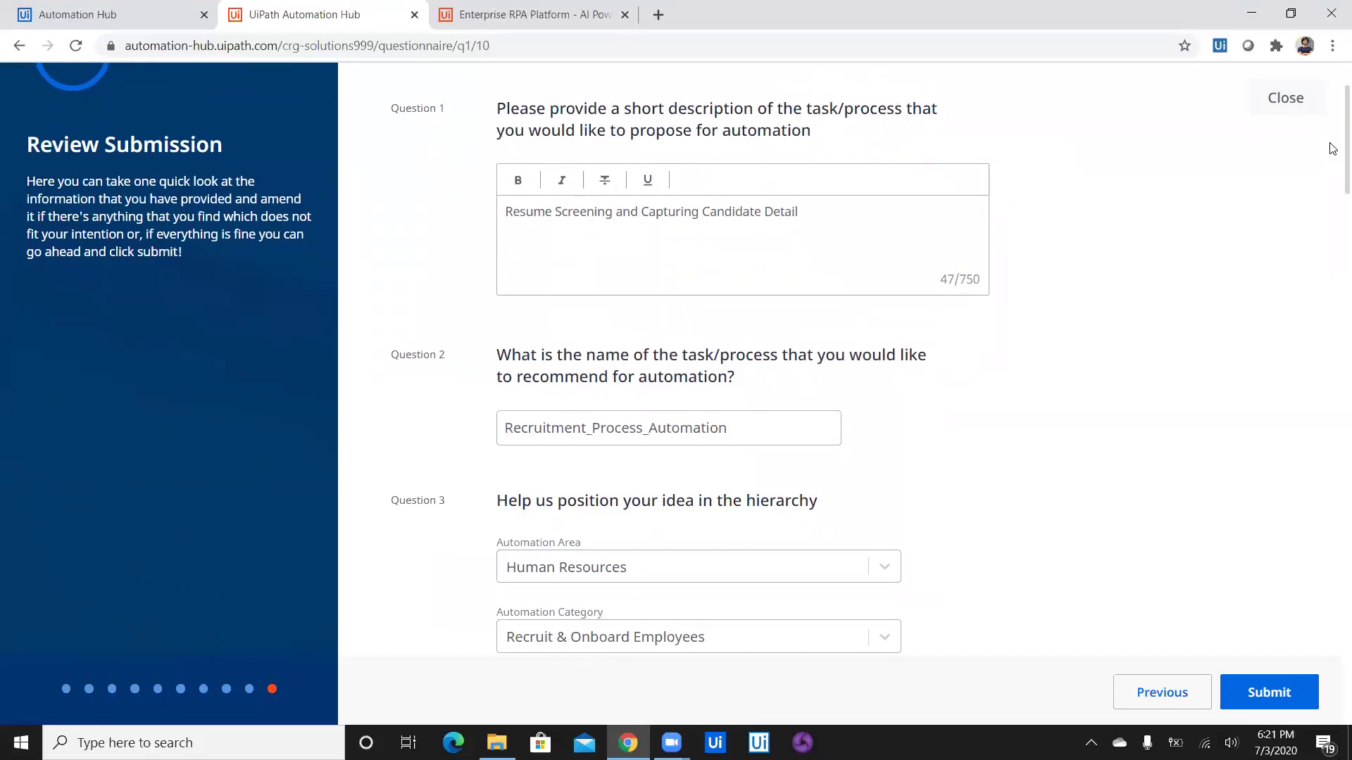
scroll(1333, 148, "down", 2)
scroll(1332, 166, "down", 3)
scroll(1333, 187, "down", 4)
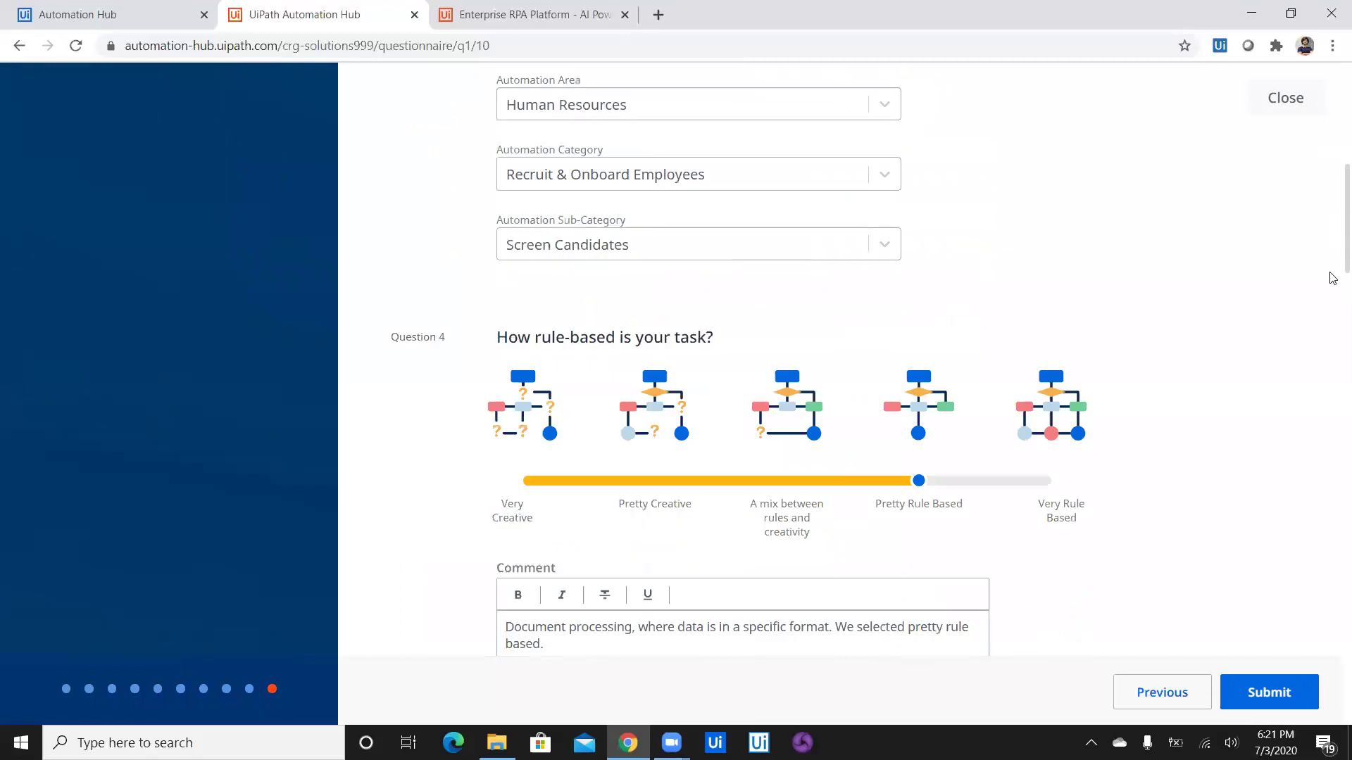
scroll(1334, 317, "down", 5)
scroll(1331, 375, "down", 2)
scroll(1332, 412, "down", 3)
scroll(1334, 466, "down", 3)
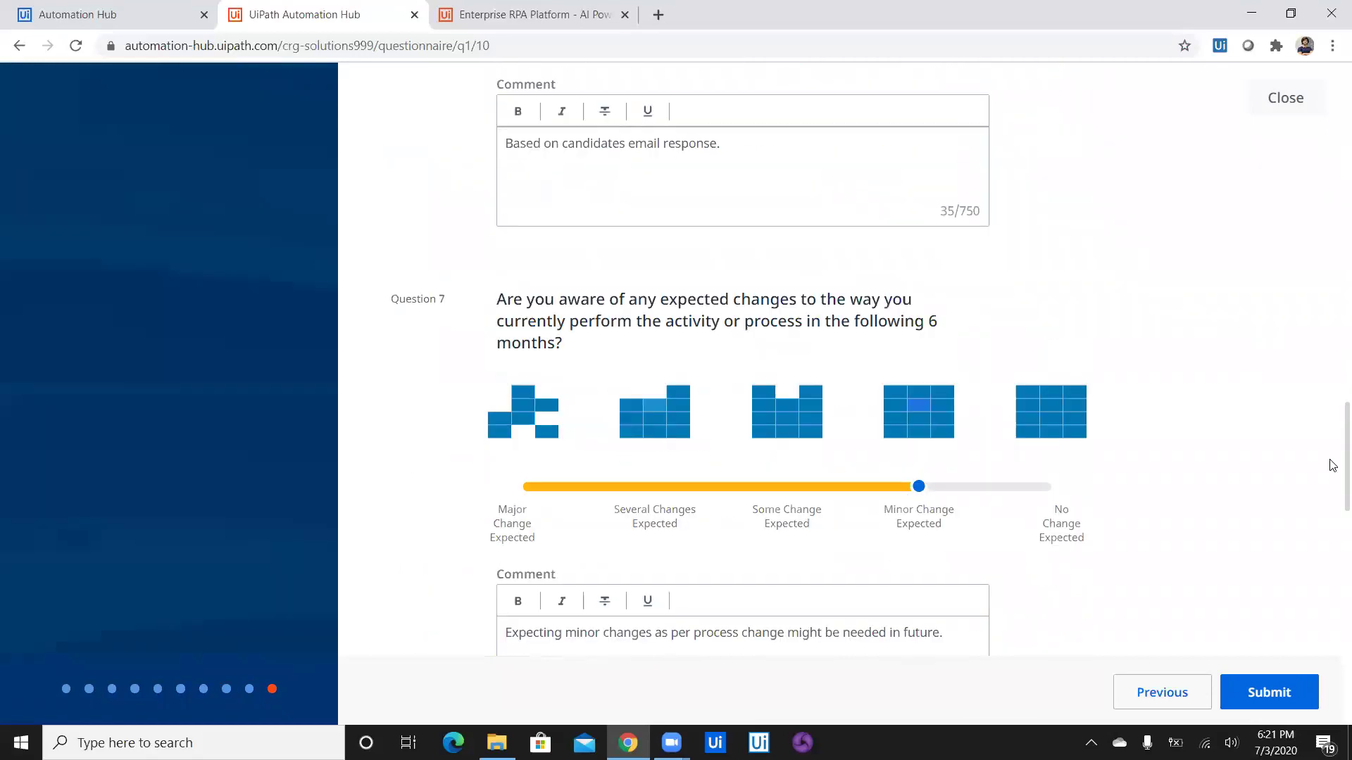
scroll(1333, 465, "down", 3)
scroll(1331, 508, "down", 3)
scroll(1331, 640, "down", 4)
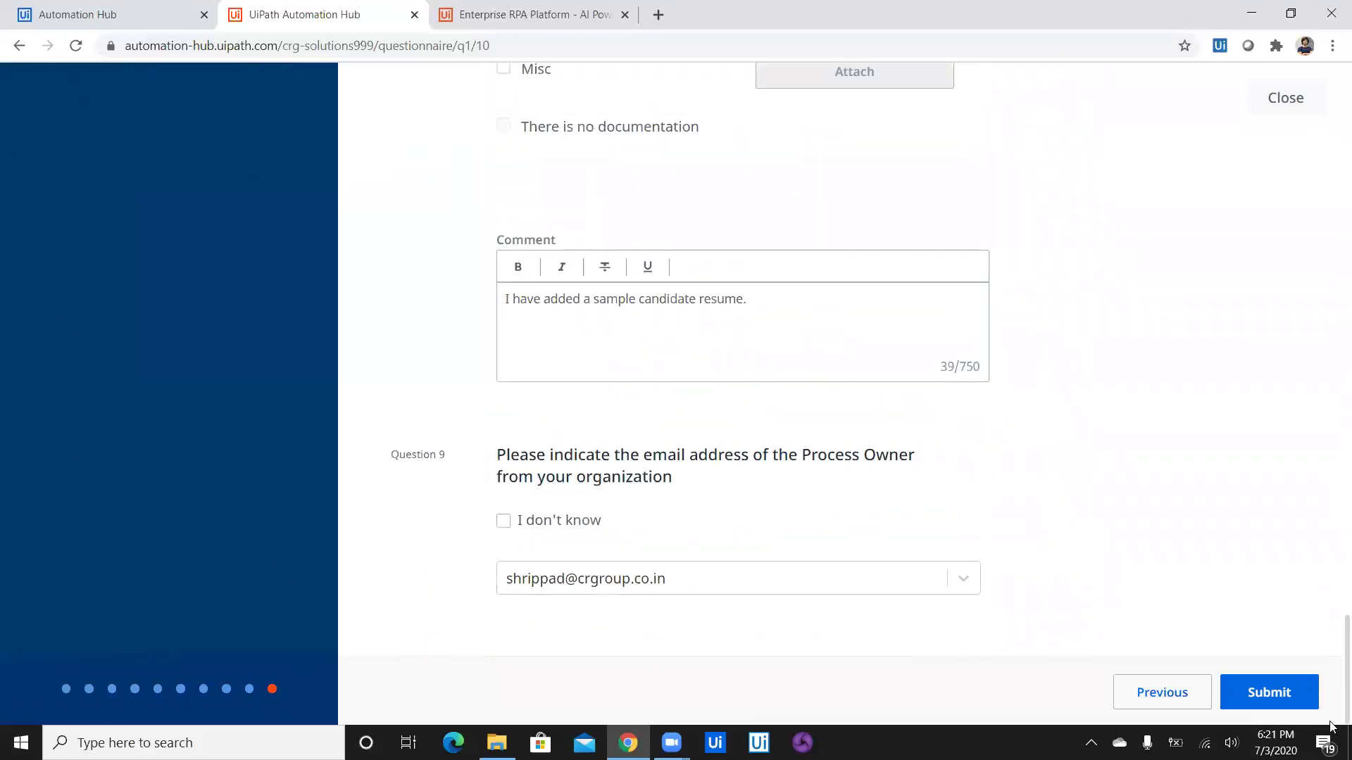
Step: Submit the Recruitment_Process_Automation idea for approval
left_click(1268, 694)
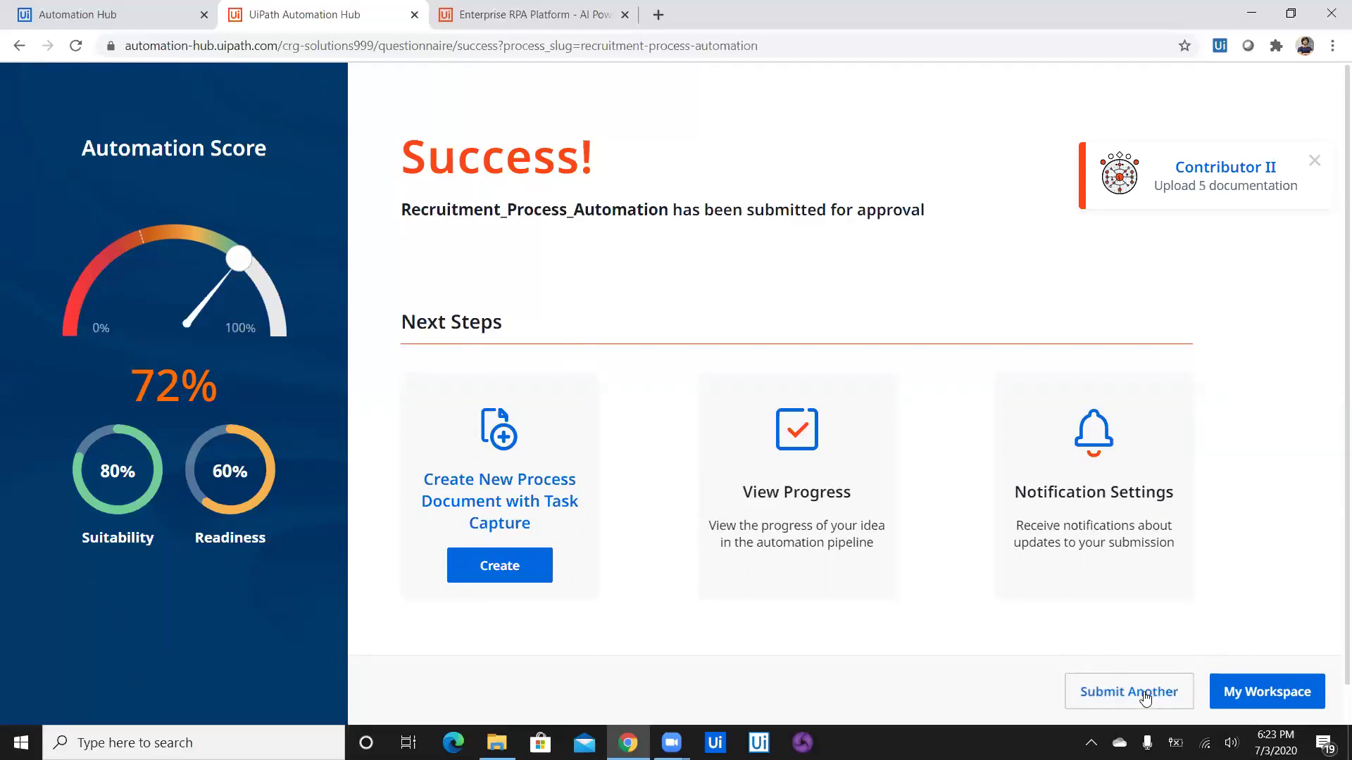
Step: Go to My Ideas, dismiss the Contributor II toast, and expand the idea's Action menu
left_click(1234, 695)
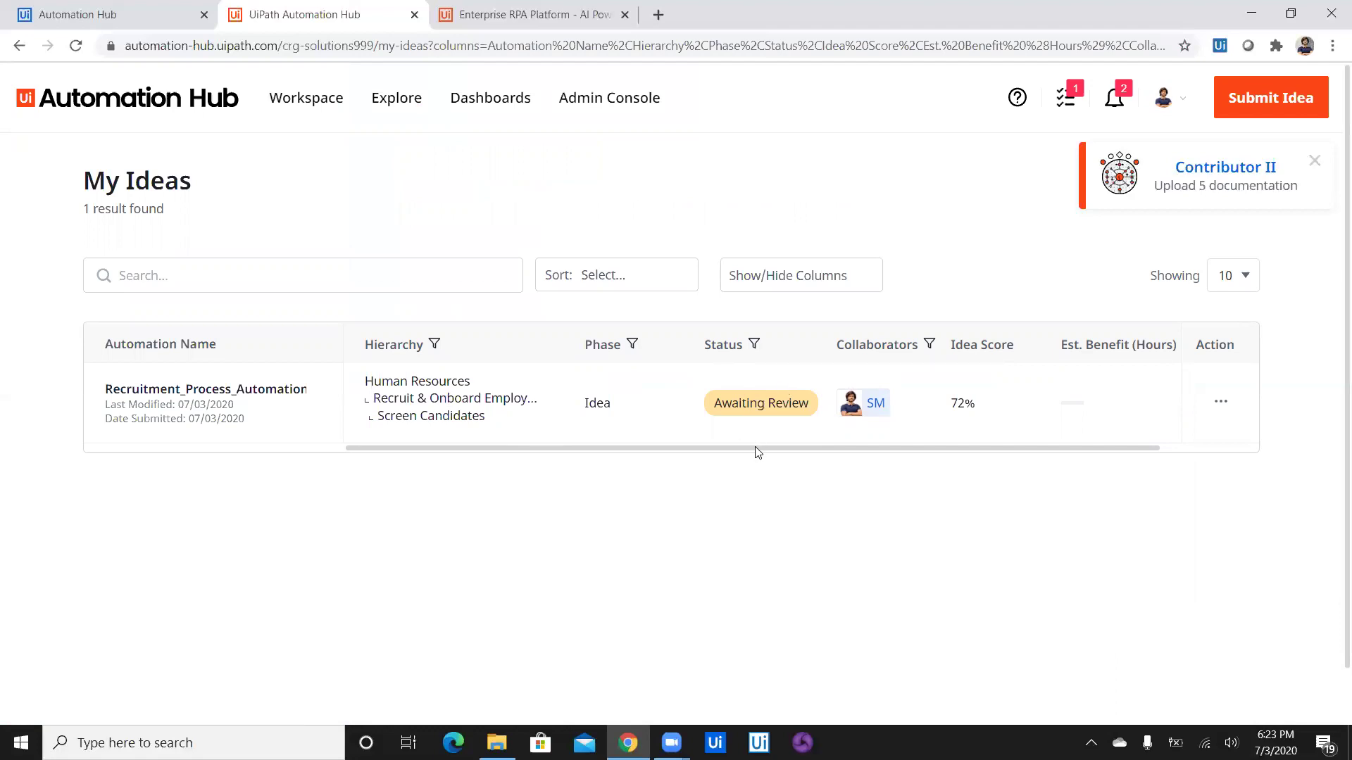
mouse_move(755, 452)
left_mouse_down()
mouse_move(984, 468)
mouse_move(665, 459)
left_mouse_up()
left_click(1314, 162)
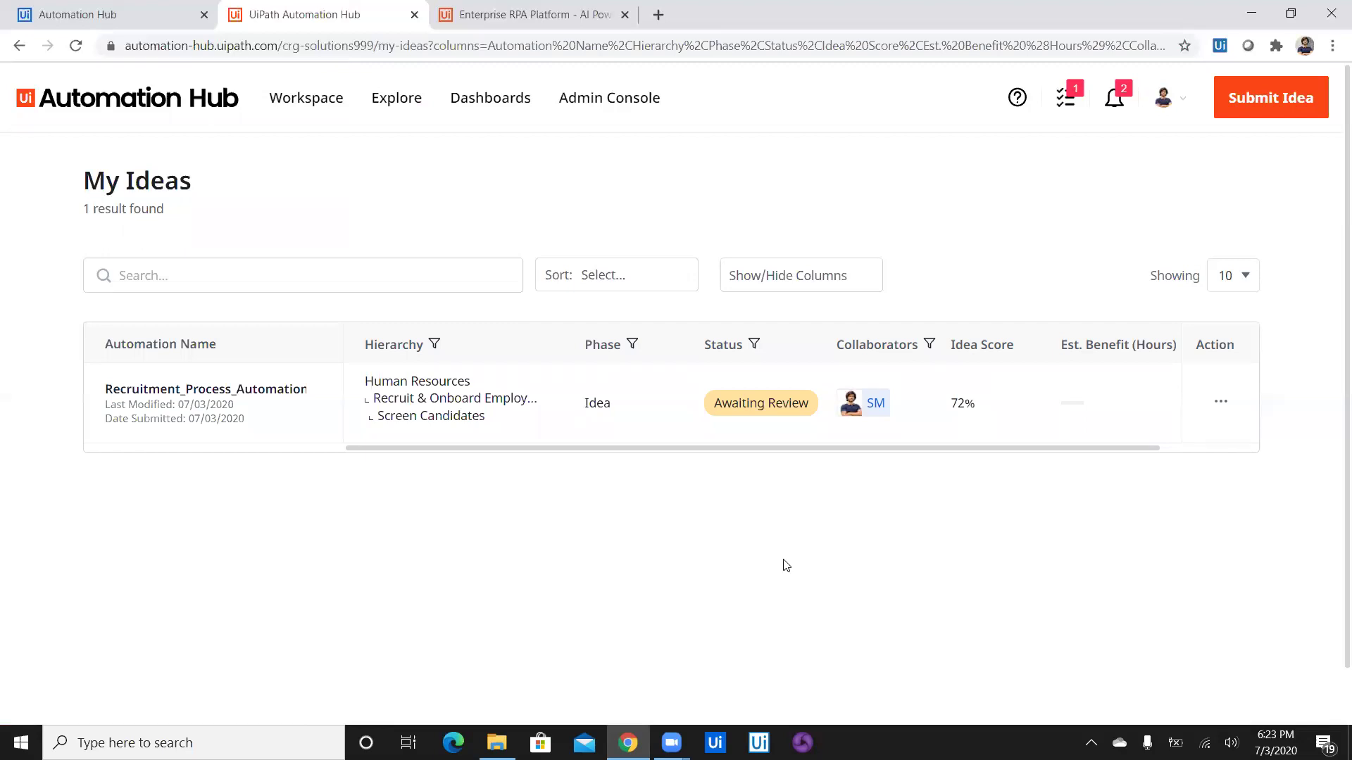
left_click(1219, 403)
Step: View the Recruitment_Process_Automation profile with its 72% assessment score
left_click(1207, 433)
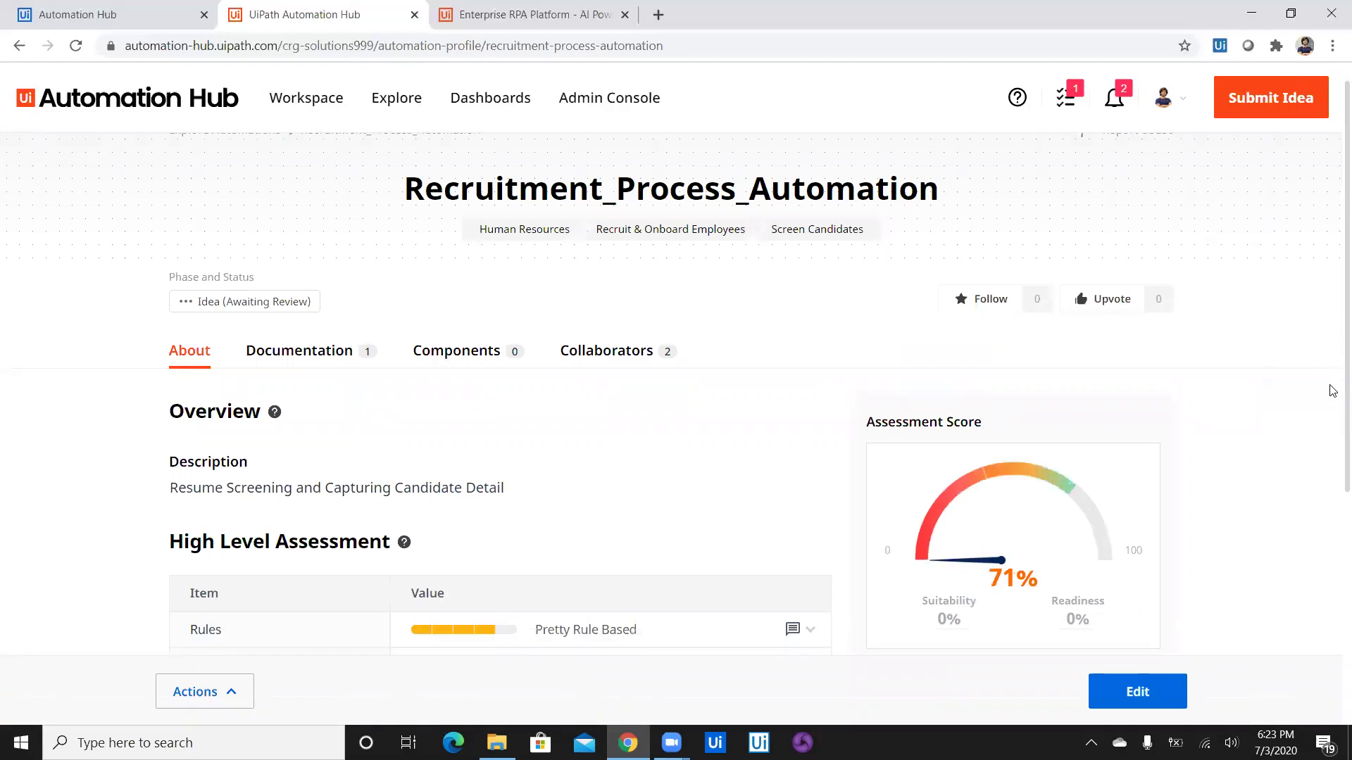
scroll(1333, 422, "down", 3)
scroll(1333, 465, "down", 1)
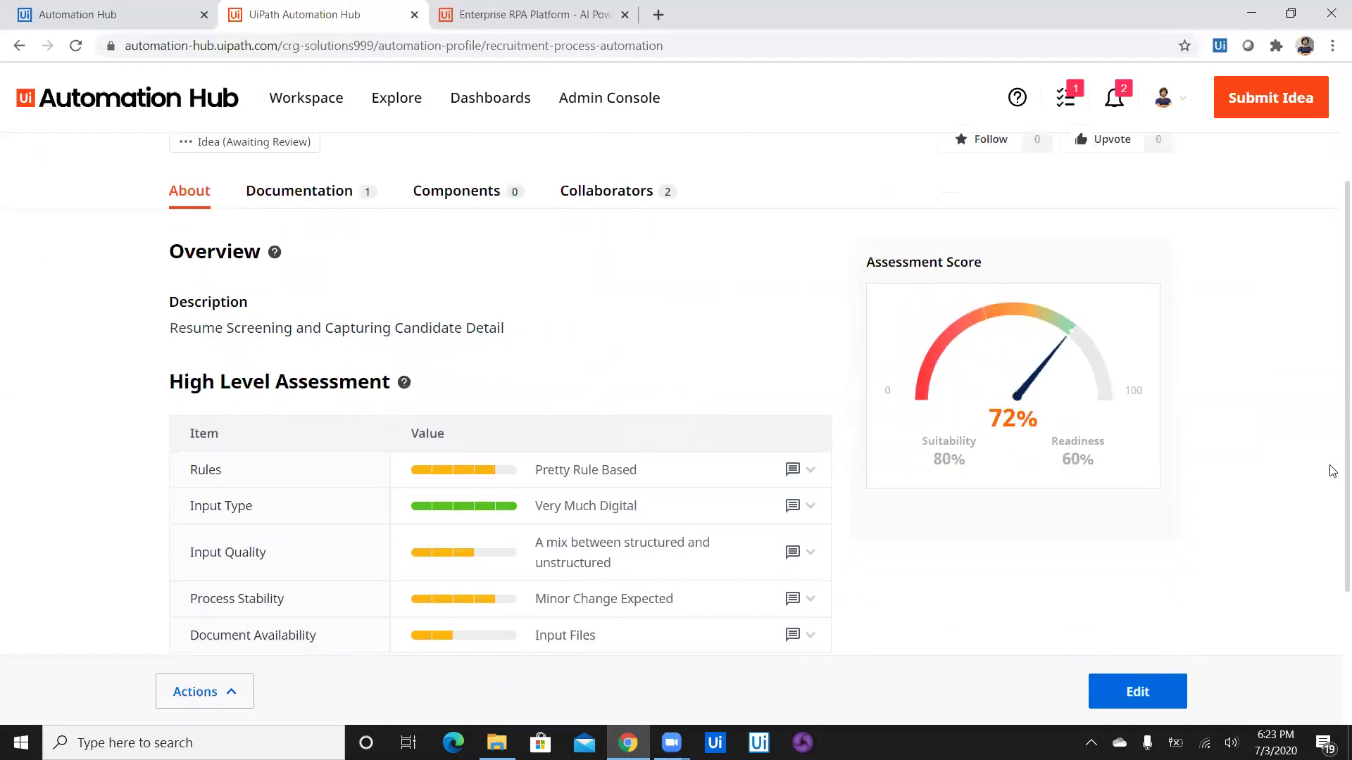